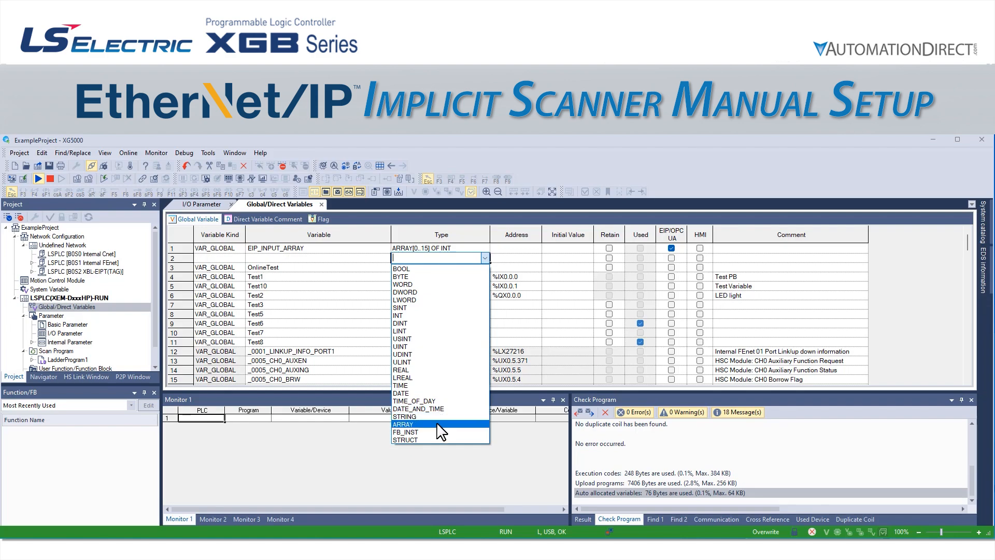
# Set the type of the new second global variable to a one-dimensional INT array, ARRAY[0..2] OF INT
pyautogui.write('2')
pyautogui.click(616, 318)
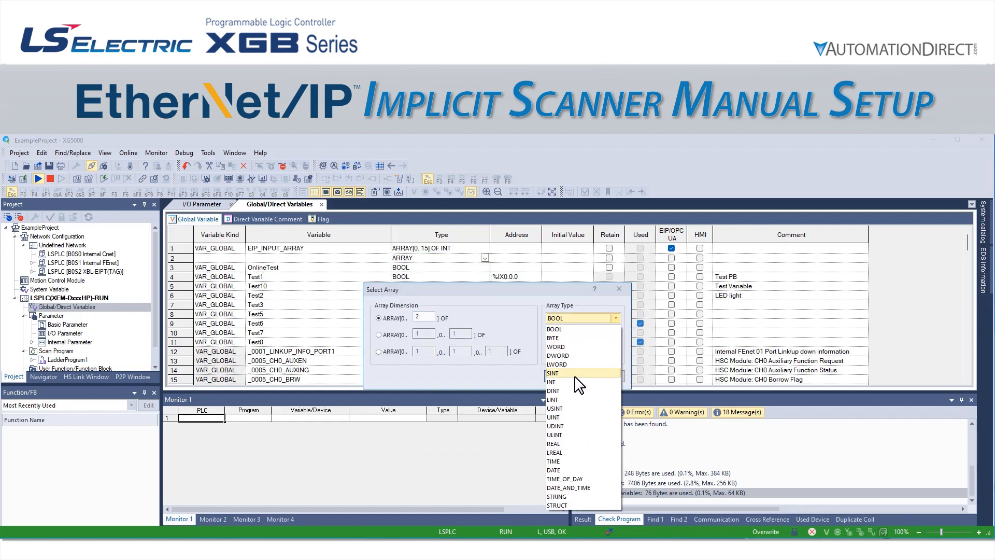
pyautogui.click(573, 381)
pyautogui.click(565, 377)
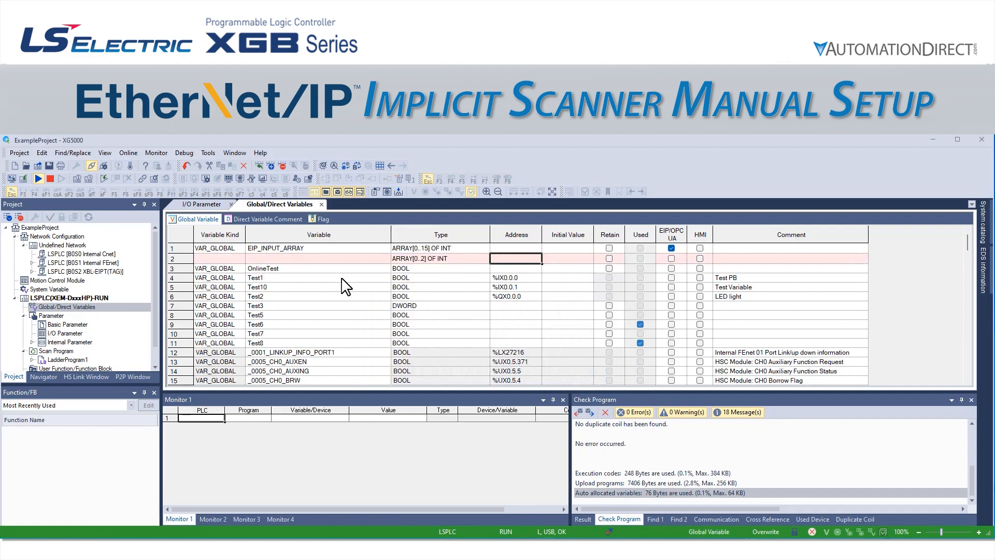
# Name the new INT array variable EIP_OUTPUT_ARRAY with kind VAR_GLOBAL and enable EIP/OPC UA for it
pyautogui.click(263, 260)
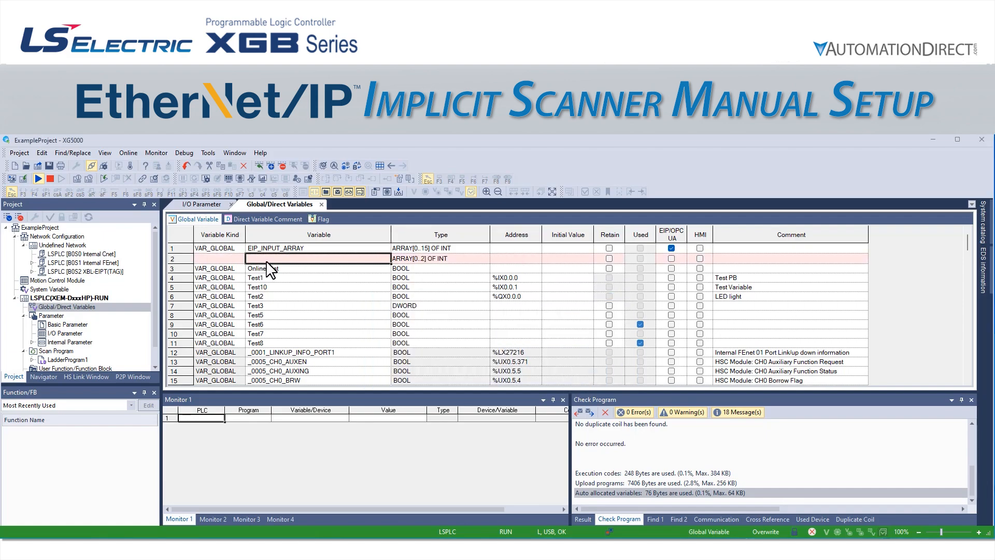
pyautogui.write('EIP_')
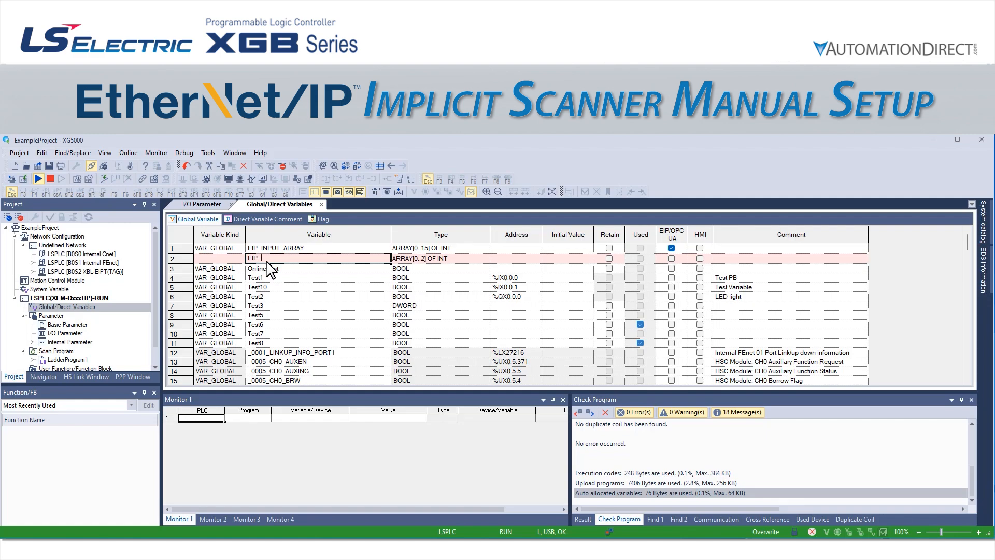
pyautogui.write('OUTPUT_ARRAY')
pyautogui.click(237, 262)
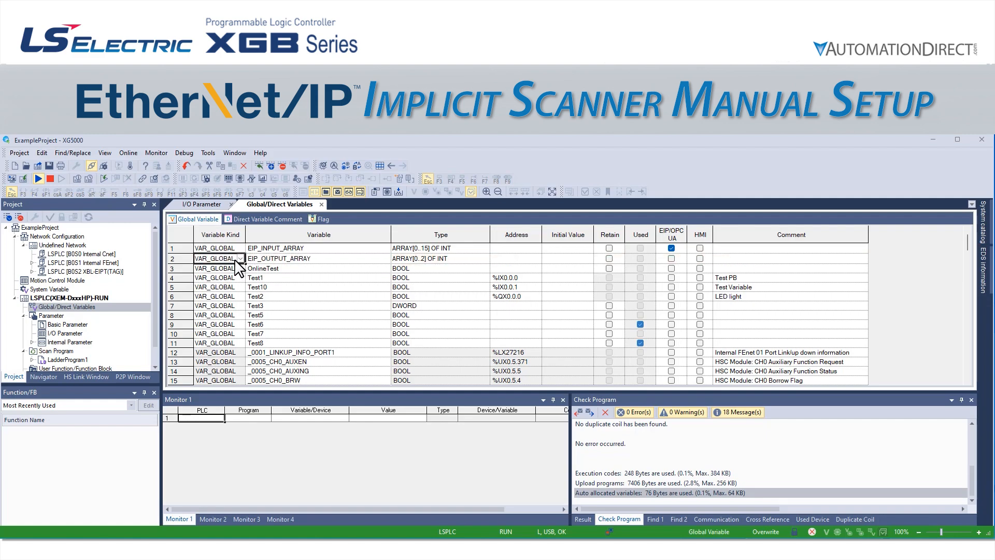
pyautogui.click(239, 259)
pyautogui.click(671, 258)
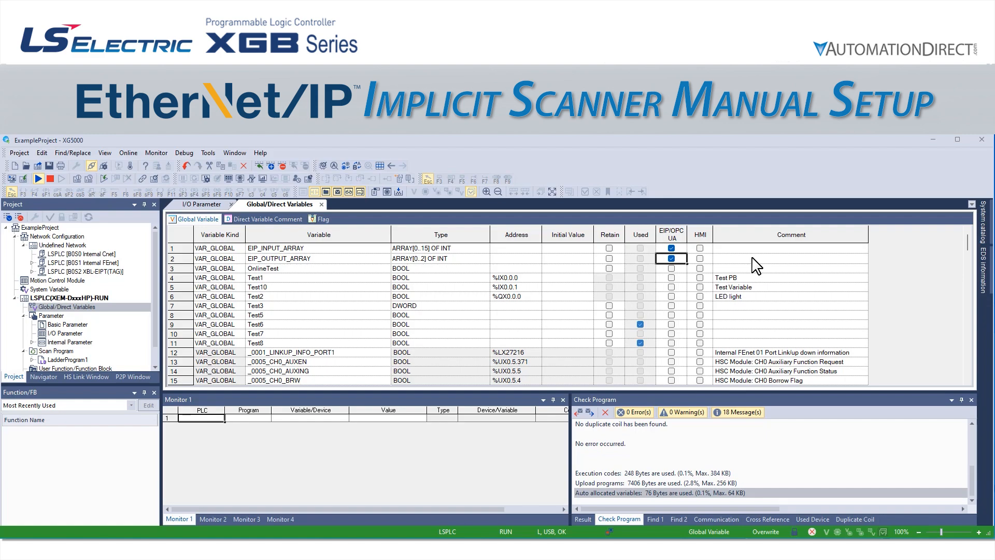
# Open the EIP Settings of P2P 03 under the B0S2 XBL-EIPT(TAG) module in the project tree
pyautogui.click(77, 271)
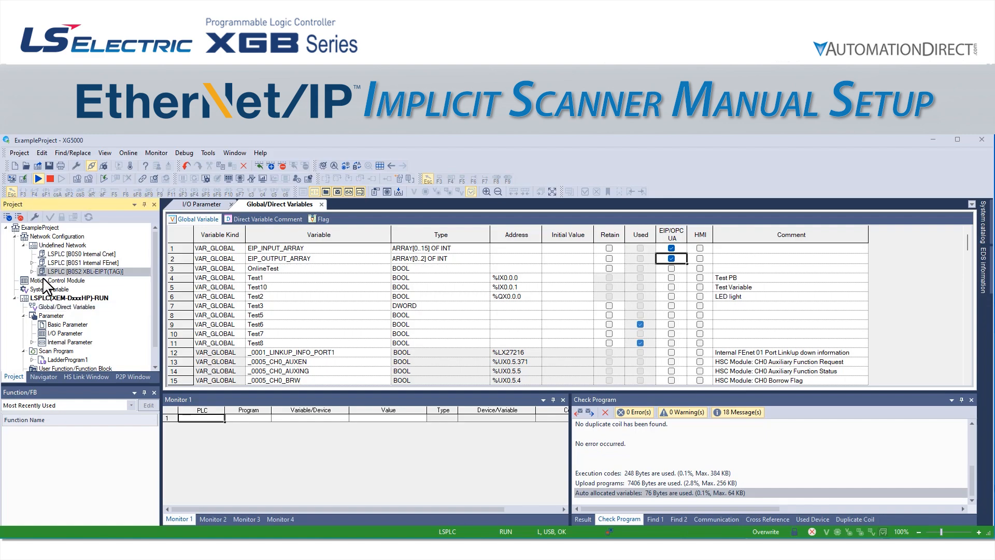
pyautogui.click(33, 271)
pyautogui.click(65, 280)
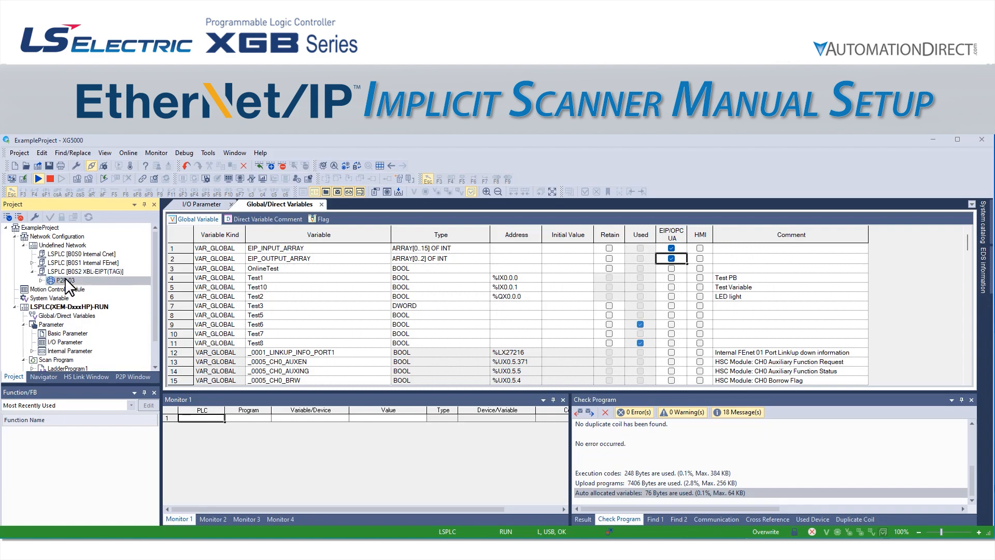
pyautogui.click(41, 279)
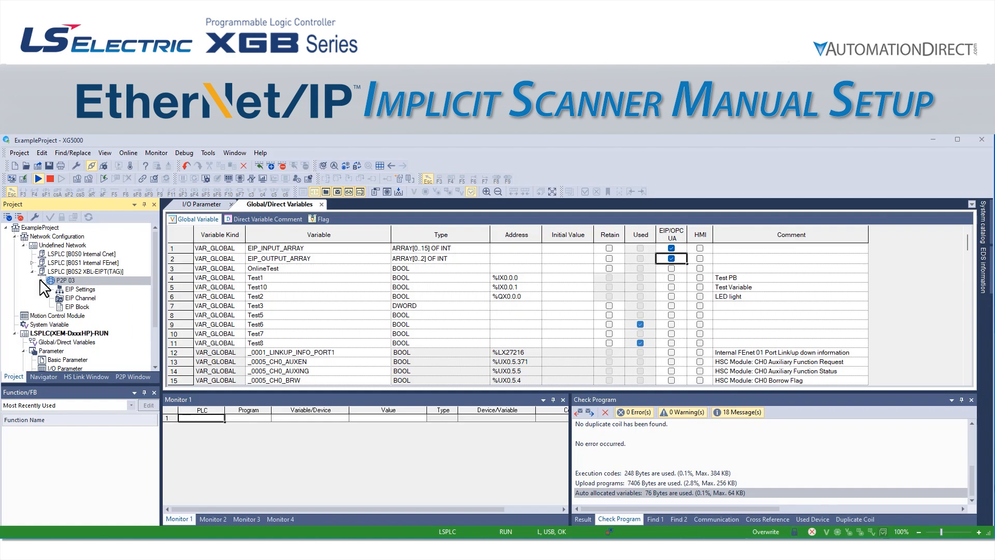
pyautogui.doubleClick(82, 290)
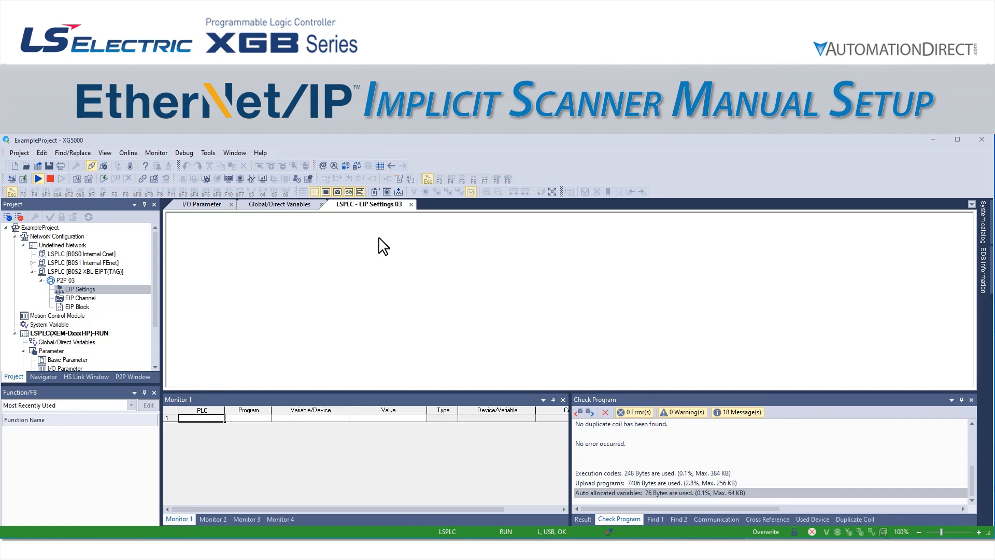
# Add the Generic EtherNet/IP Module Ver1.1 from the EDS device list to the EIP network diagram
pyautogui.click(982, 269)
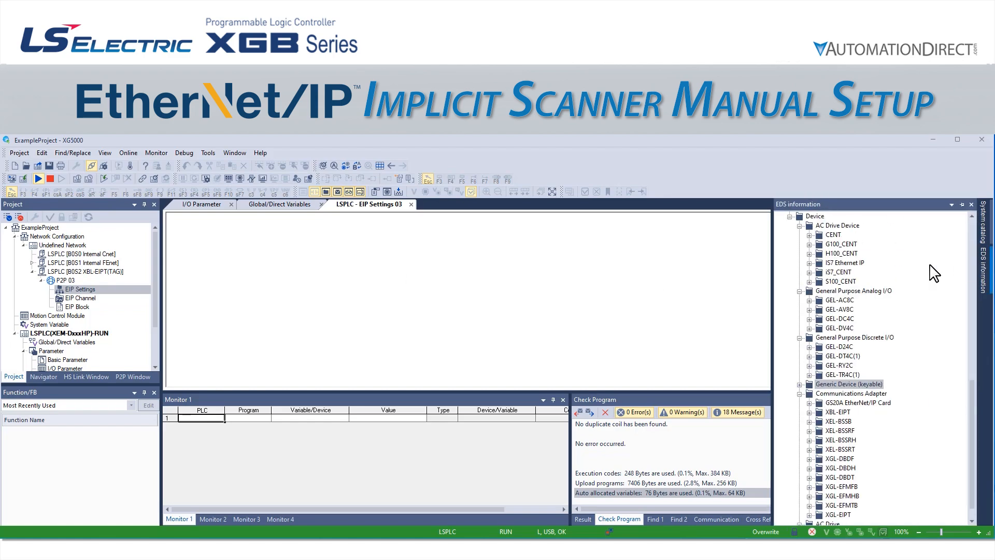
pyautogui.click(856, 384)
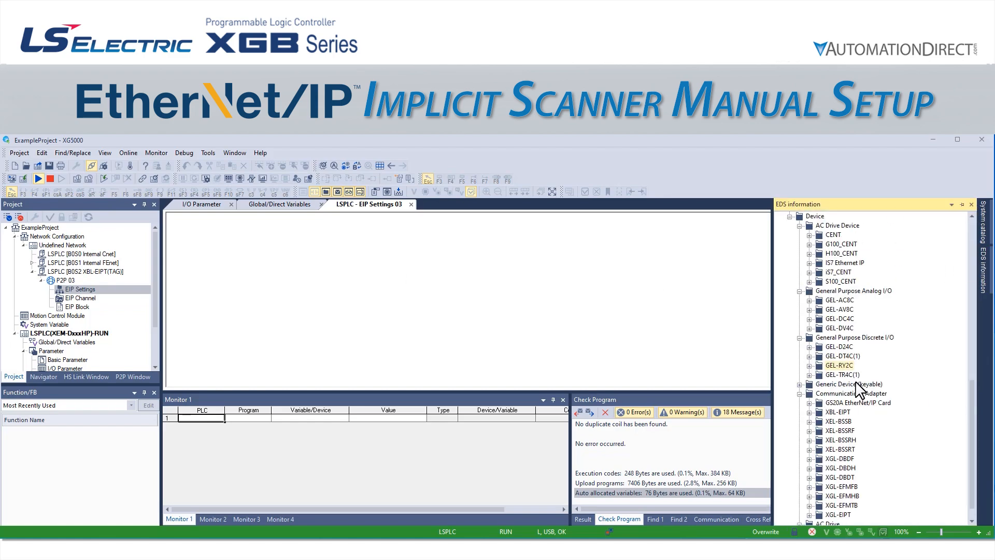
pyautogui.click(800, 384)
pyautogui.click(809, 393)
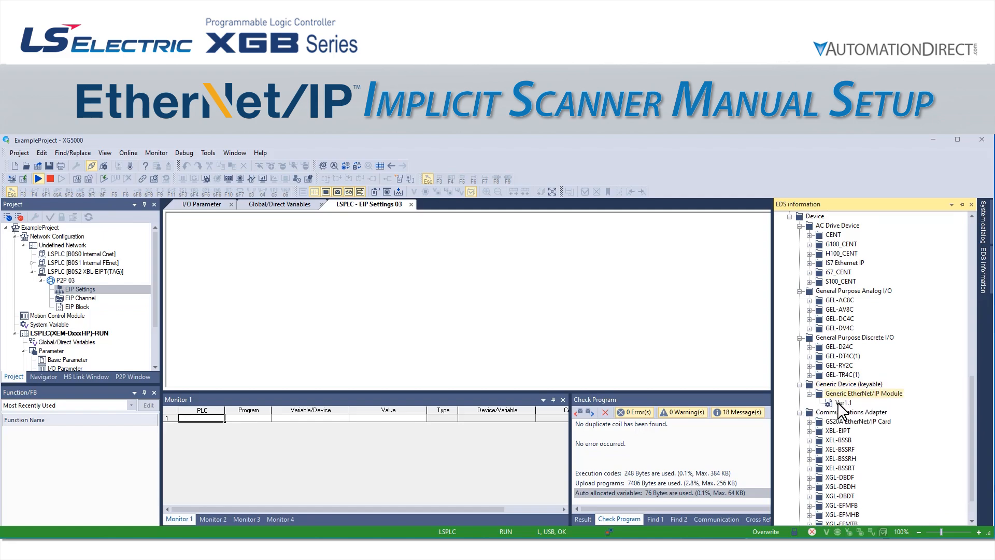
pyautogui.moveTo(846, 404); pyautogui.dragTo(399, 280)
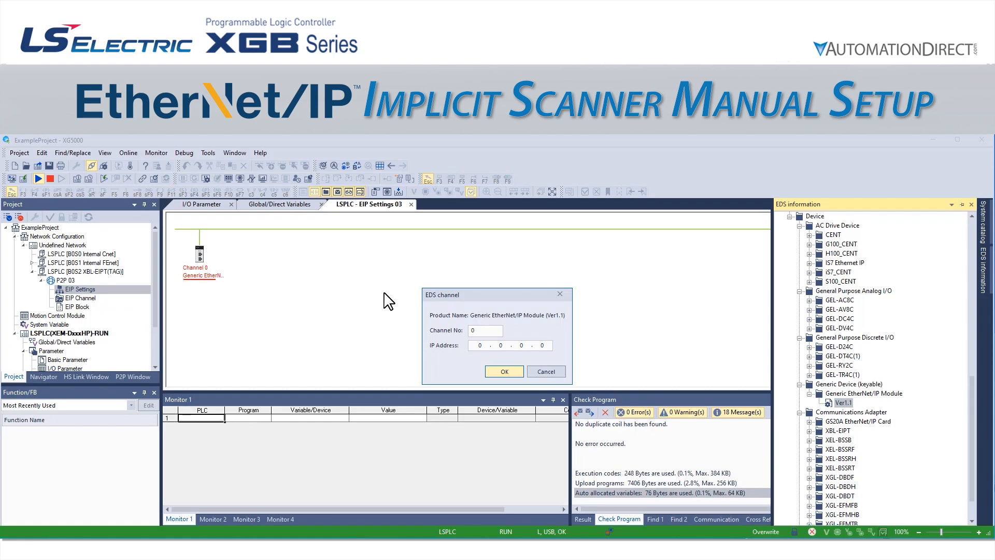
# Set the generic module's IP address to 192.168.27.105 on channel 0 and accept the channel settings
pyautogui.click(480, 345)
pyautogui.moveTo(444, 343); pyautogui.dragTo(432, 341)
pyautogui.write('192 . 16')
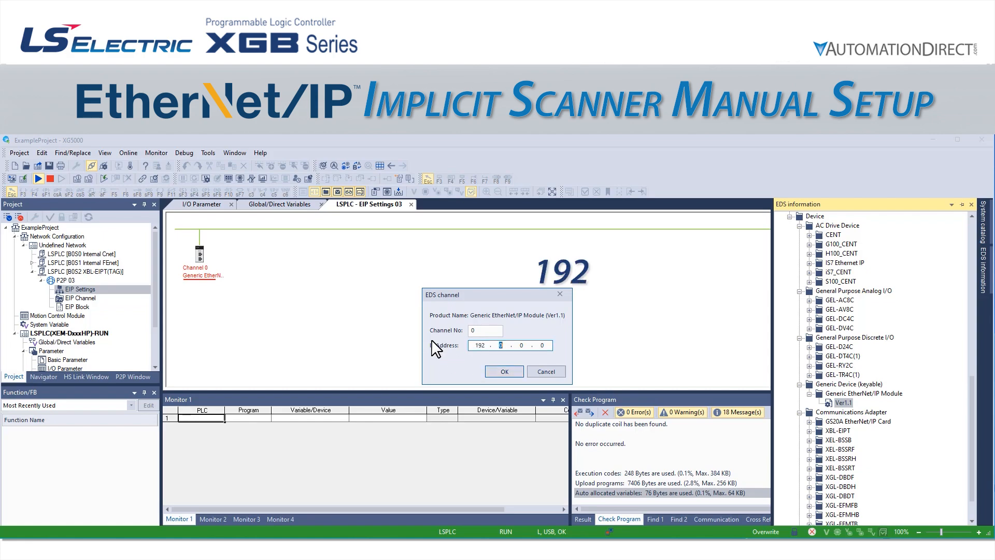
pyautogui.write('8 . ')
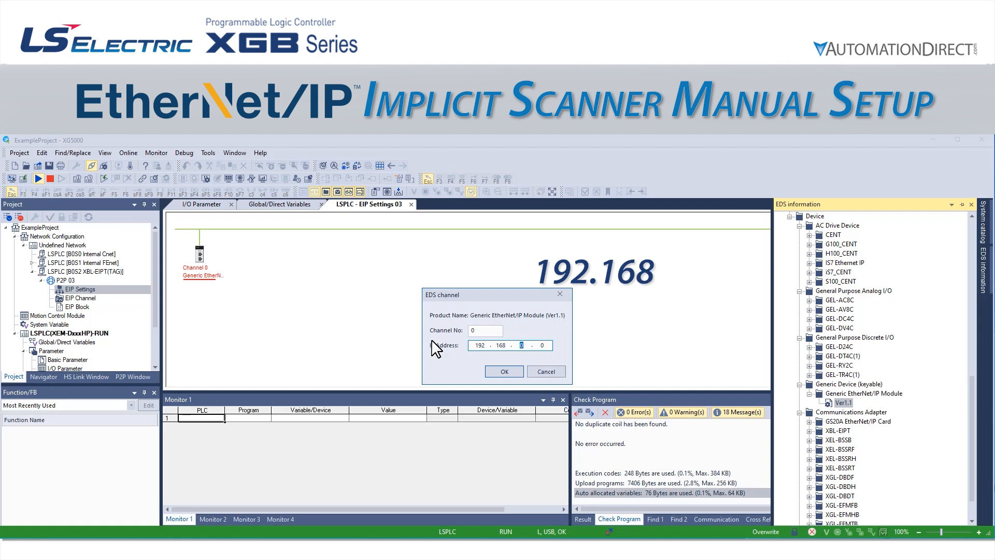
pyautogui.write('27')
pyautogui.press('BackSpace')
pyautogui.write('105')
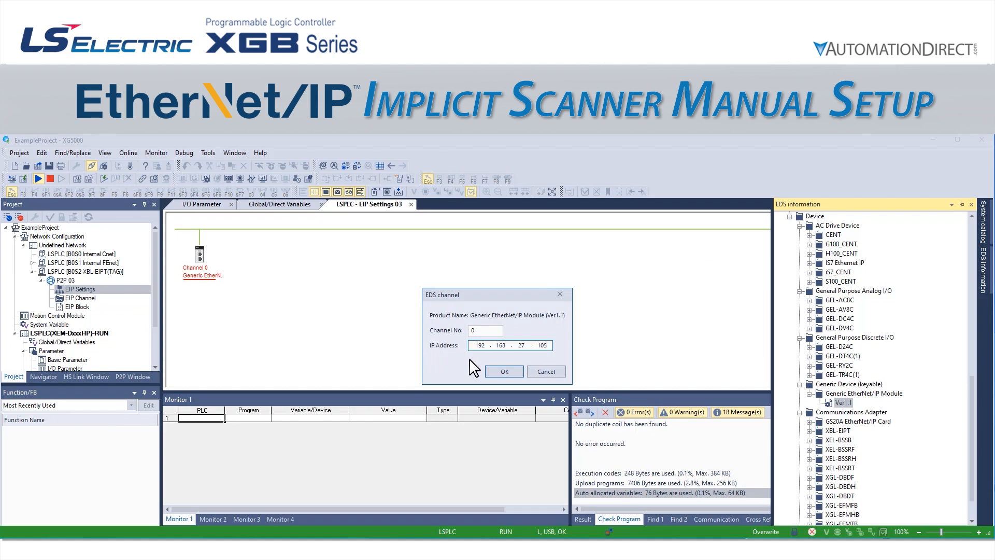
pyautogui.click(502, 372)
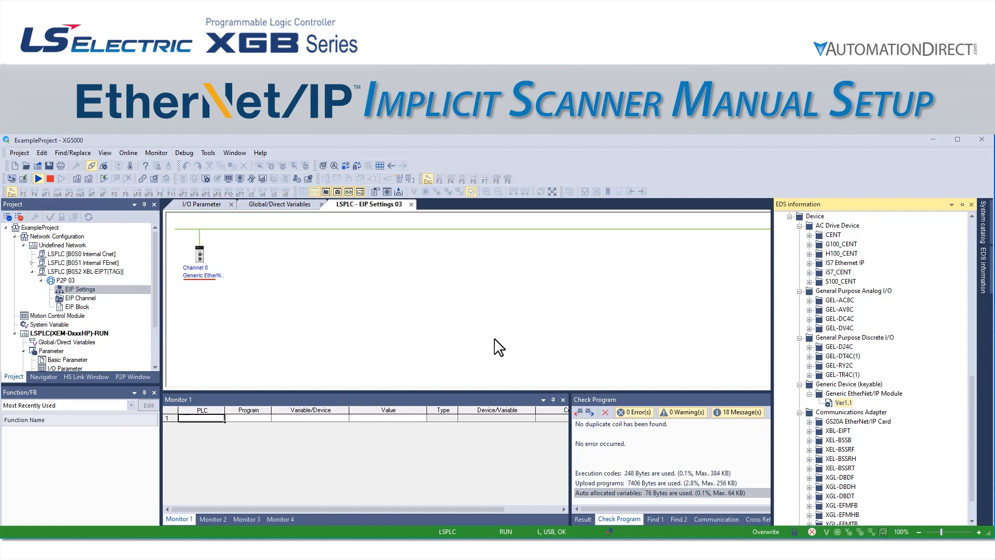
# Open the EIP Block table of P2P 03 and assign channel 0 to the index 0 row
pyautogui.click(83, 271)
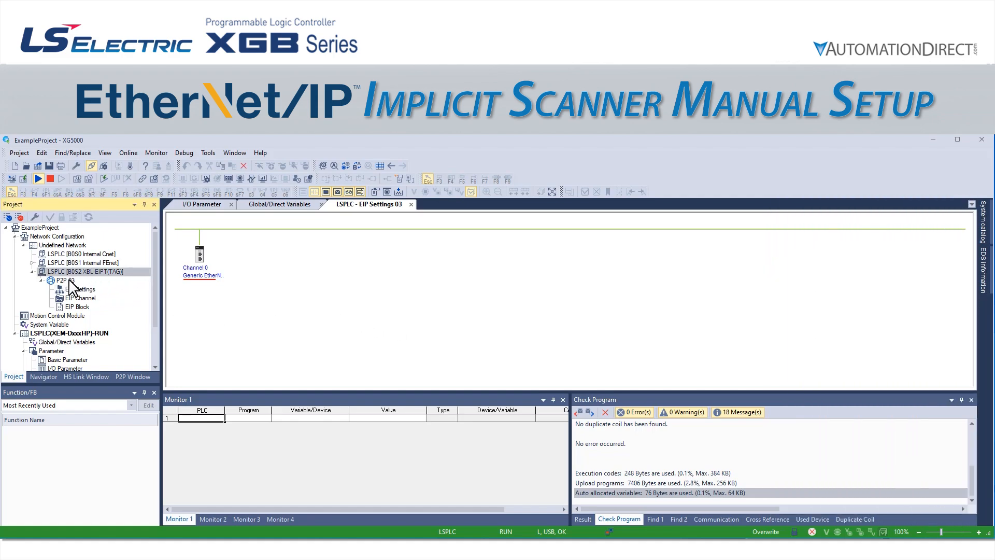
pyautogui.click(70, 281)
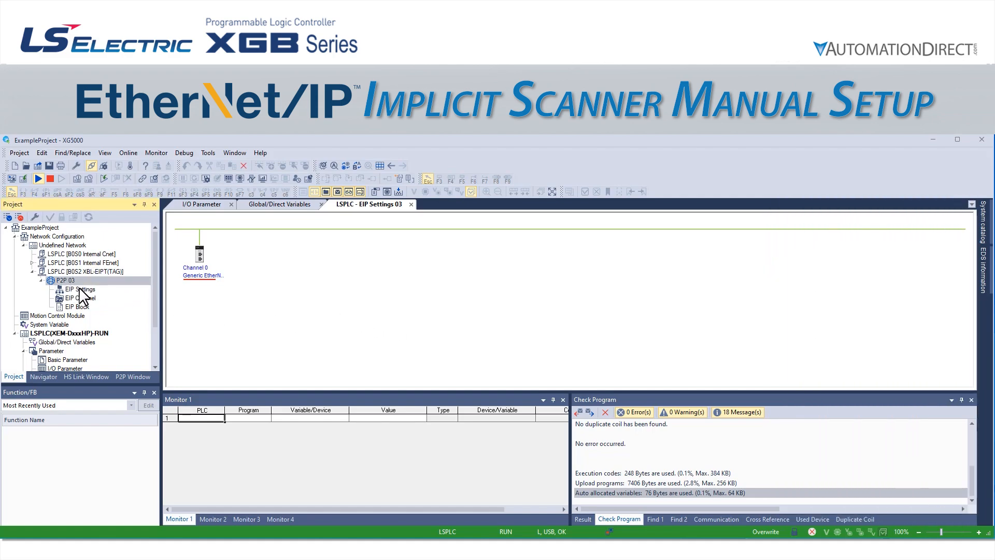
pyautogui.click(86, 307)
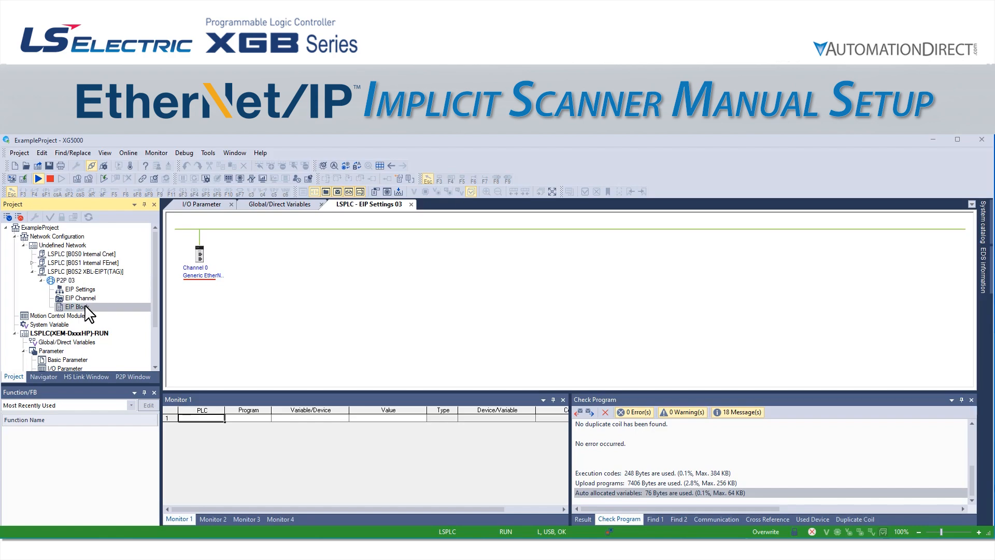
pyautogui.doubleClick(116, 307)
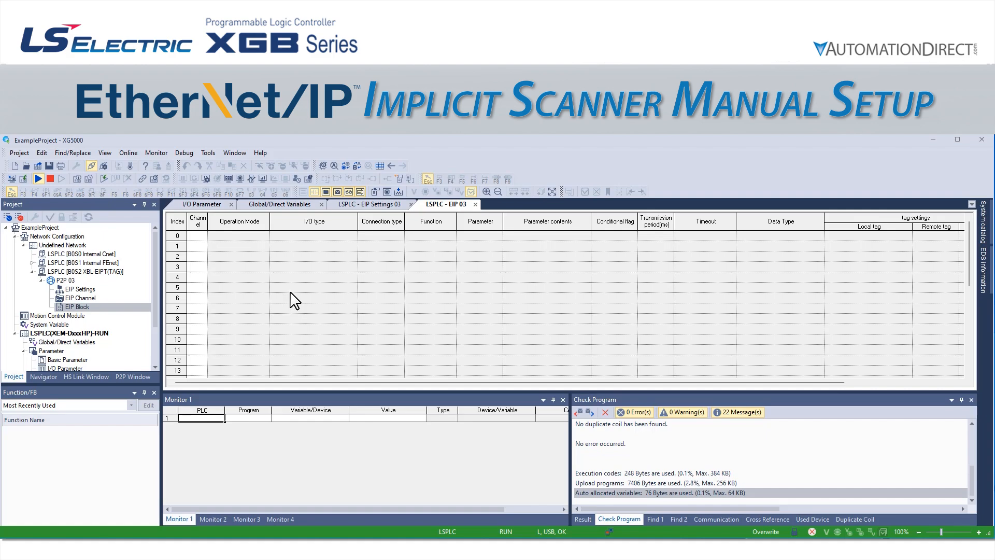
pyautogui.doubleClick(206, 236)
pyautogui.press('Return')
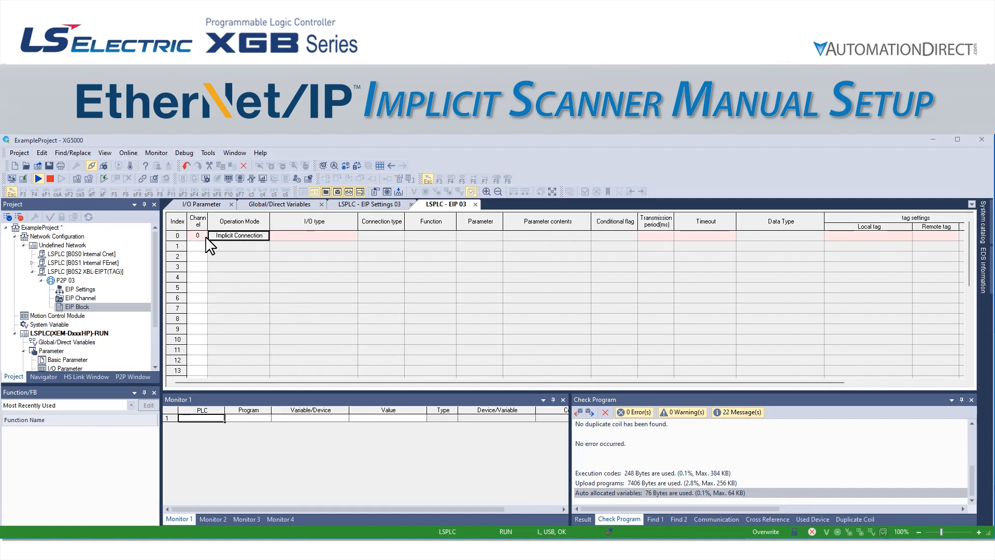
# Set the index 0 block's I/O type to 2.Exclusive Owner (8-bit Instance) and its connection type to Point to Point
pyautogui.click(357, 237)
pyautogui.click(353, 236)
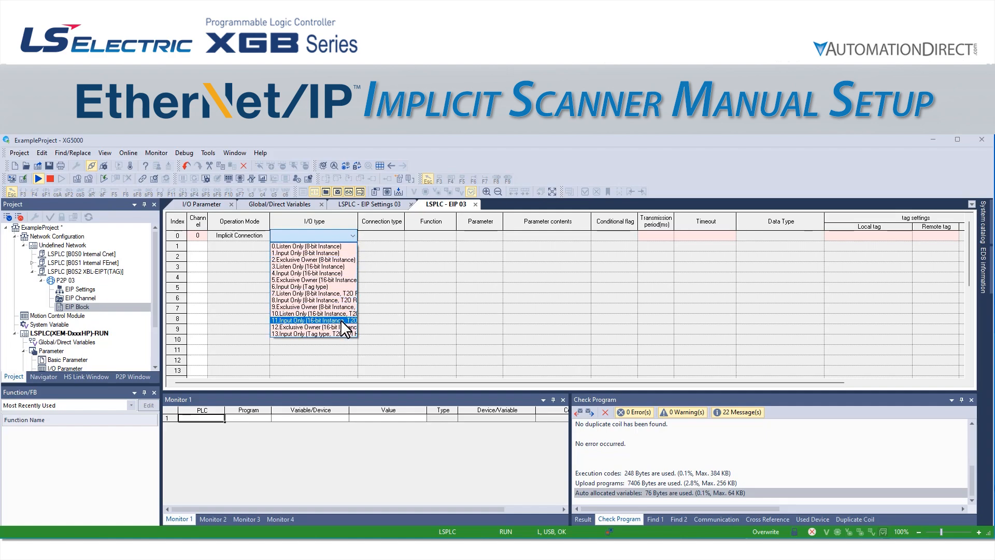
pyautogui.click(356, 260)
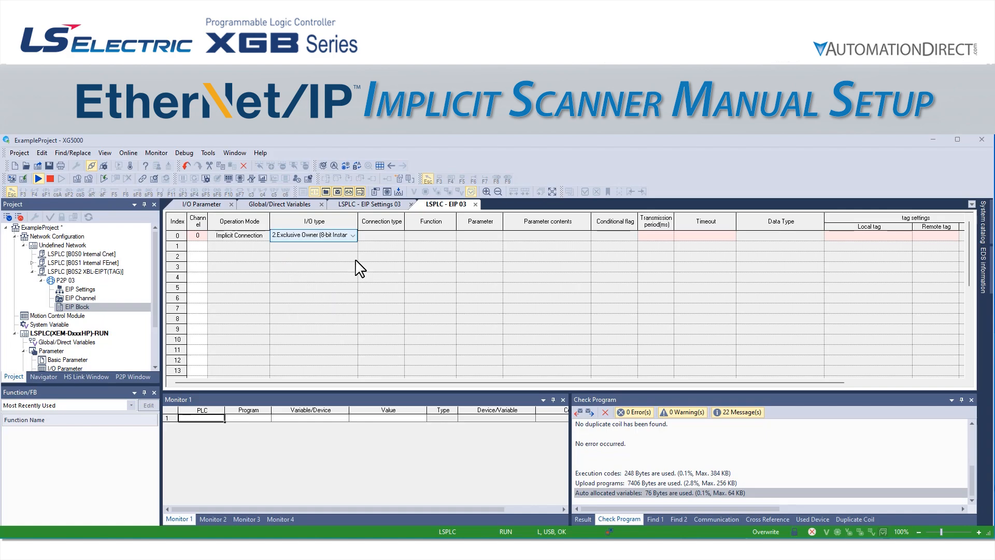
pyautogui.click(398, 236)
pyautogui.click(398, 236)
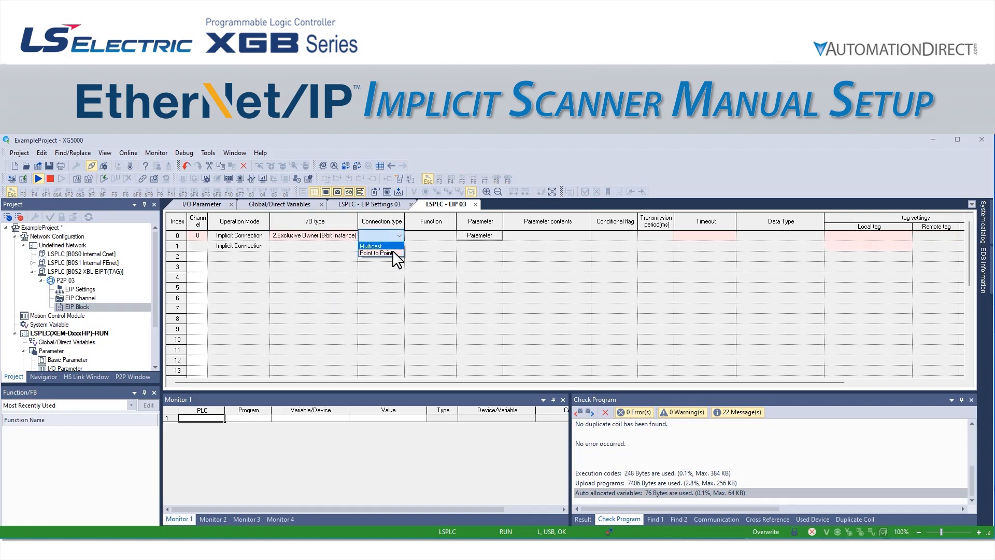
pyautogui.click(393, 254)
# In the index 0 block's parameter settings, set the T2O input data size to 32 bytes and the O2T output data size to 6 bytes
pyautogui.click(488, 237)
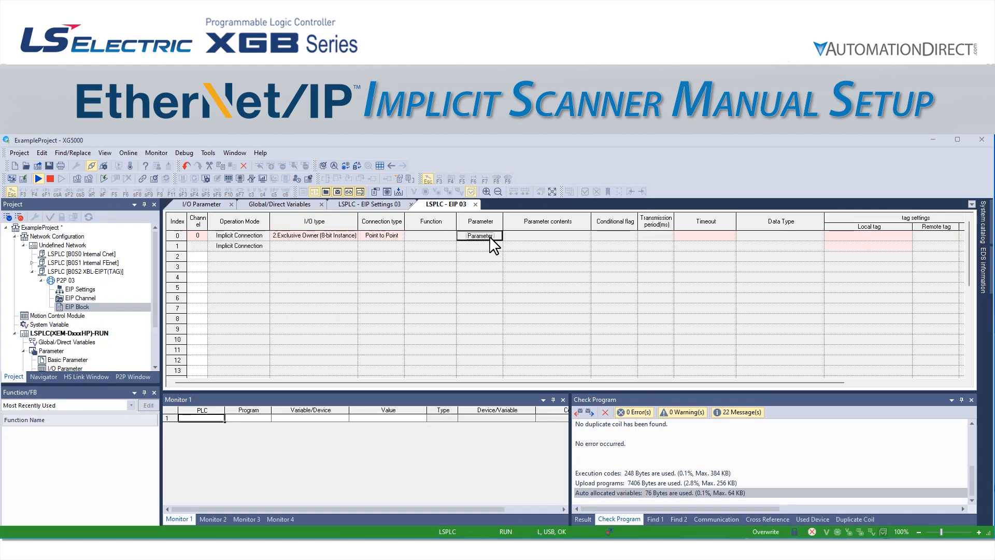
pyautogui.click(561, 270)
pyautogui.click(561, 280)
pyautogui.click(560, 290)
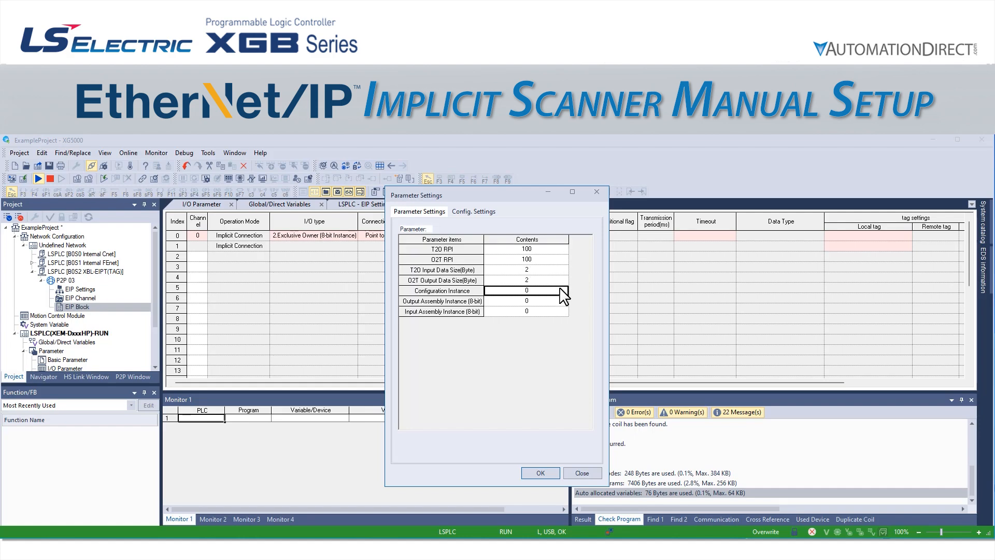
pyautogui.click(561, 301)
pyautogui.click(561, 311)
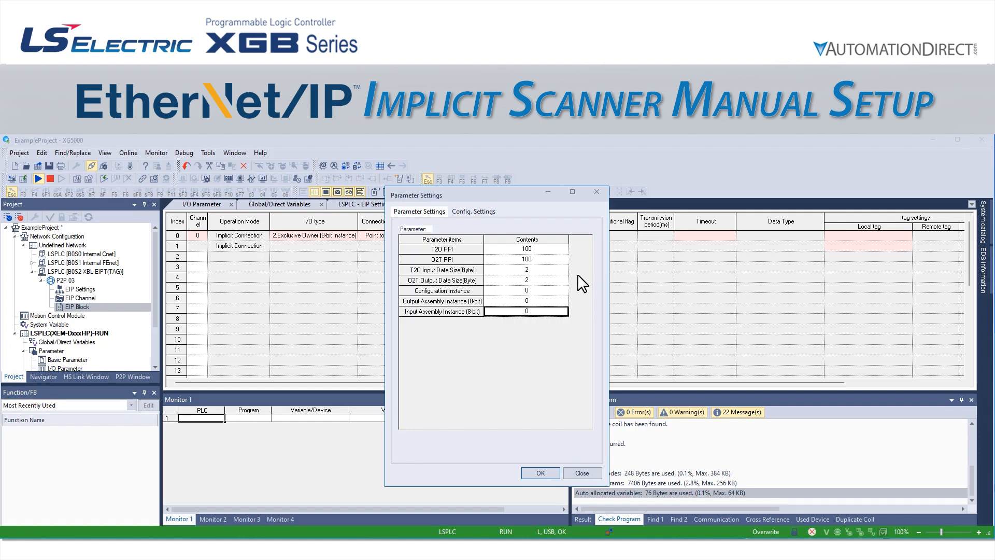
pyautogui.click(562, 270)
pyautogui.write('32')
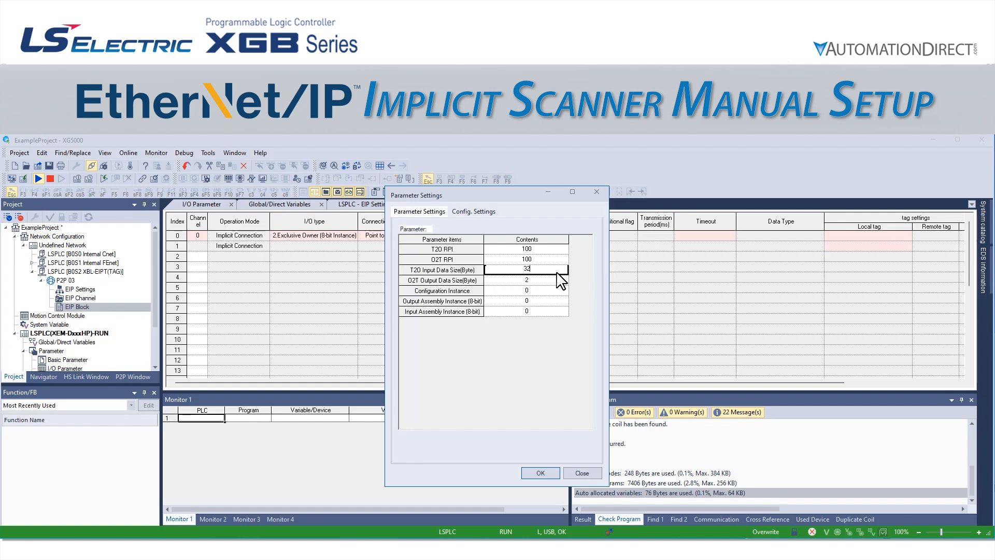
pyautogui.press('Return')
pyautogui.press('Return')
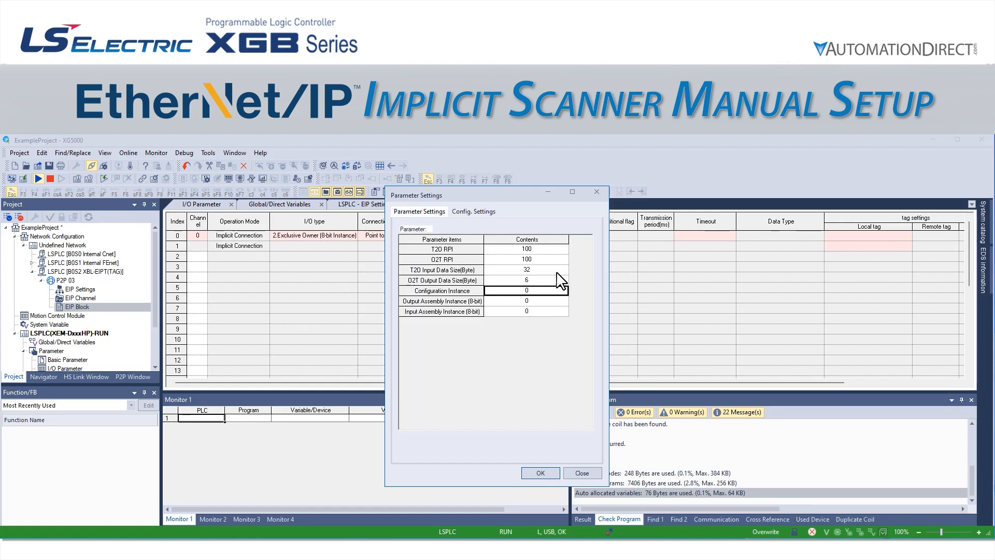
# Set the input assembly instance to 101, the output assembly instance to 100 and the configuration instance to 102
pyautogui.press('Return')
pyautogui.press('Return')
pyautogui.write('101')
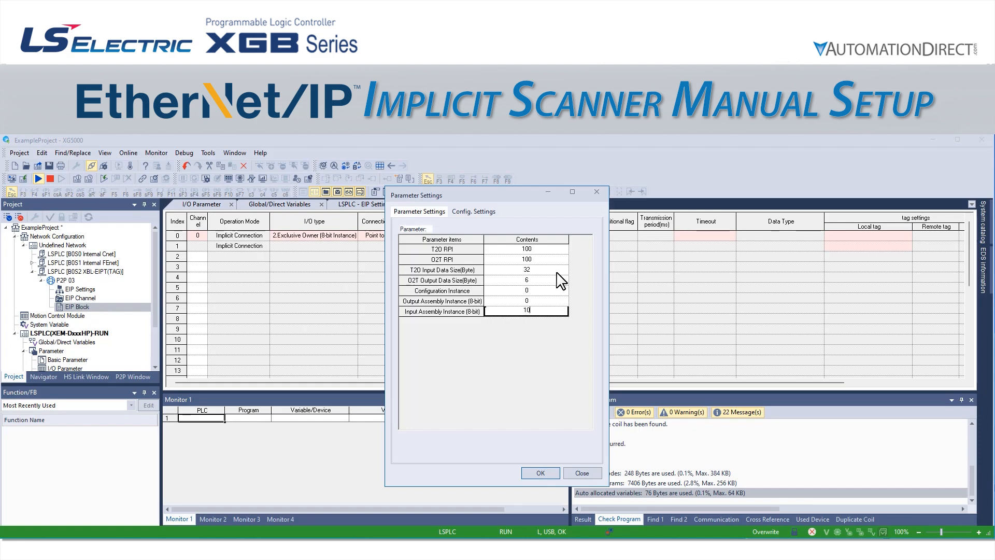
pyautogui.press('Up')
pyautogui.write('100')
pyautogui.press('Up')
pyautogui.write('102')
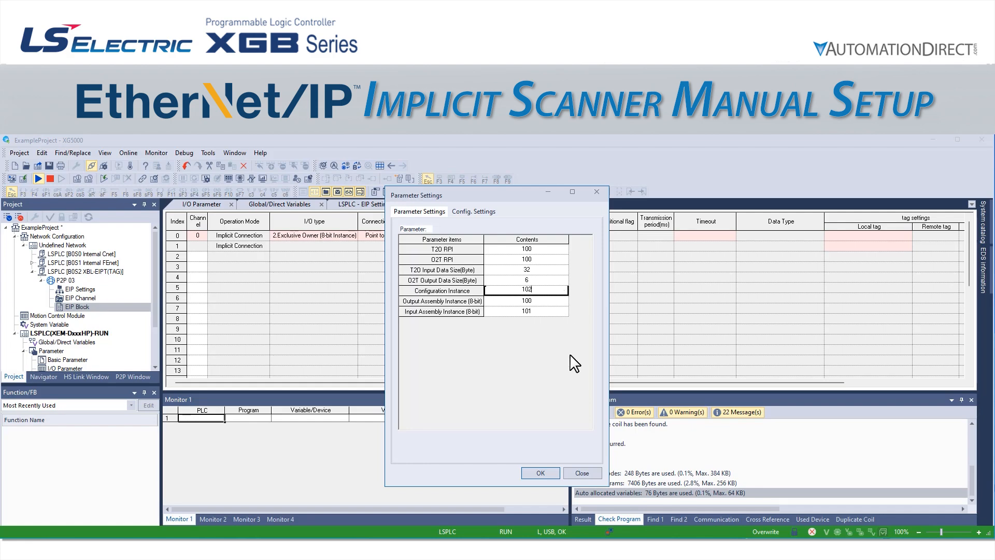
pyautogui.click(554, 261)
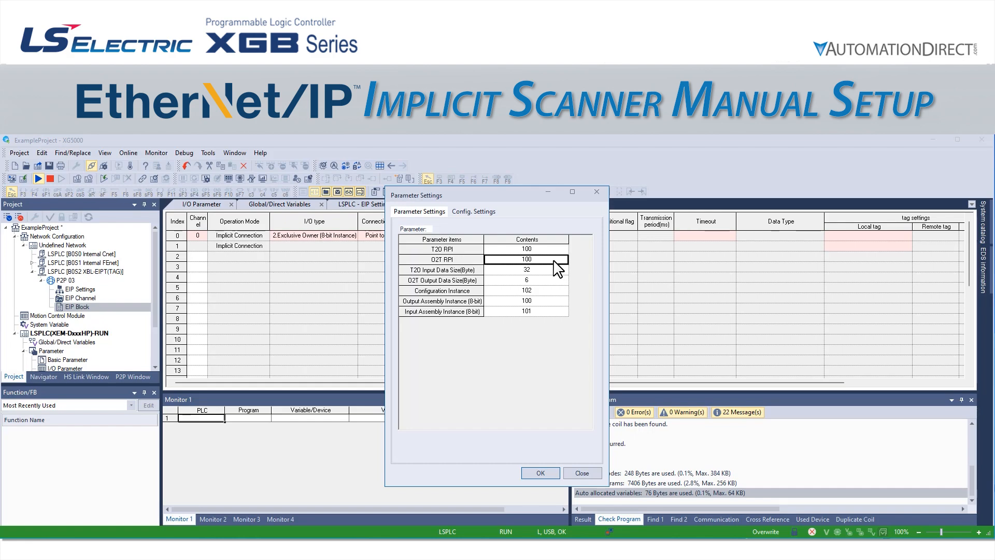
pyautogui.click(559, 251)
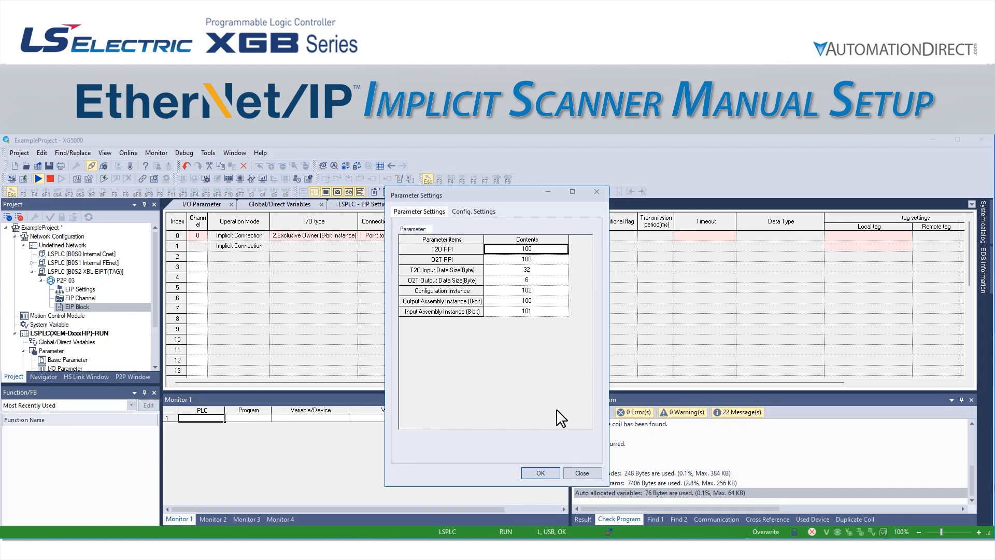
# Accept the block parameters and set the index 0 block's timeout to 0. RPI x4
pyautogui.click(541, 473)
pyautogui.click(722, 263)
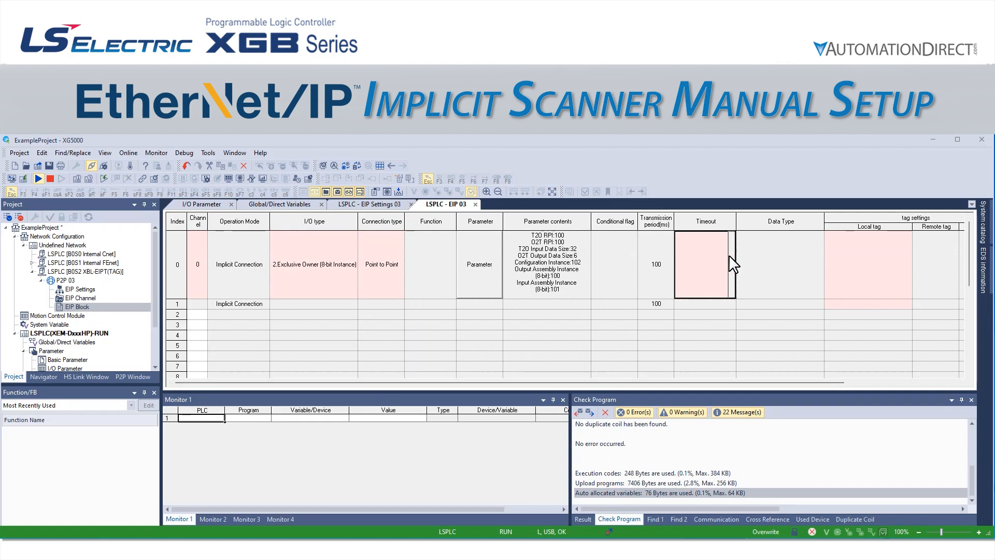
pyautogui.click(730, 263)
pyautogui.click(710, 304)
# Assign local tags EIP_INPUT_ARRAY/%AW20 to index 0 and EIP_OUTPUT_ARRAY/%AW36 to index 1 of the EIP block table
pyautogui.click(787, 265)
pyautogui.doubleClick(858, 266)
pyautogui.doubleClick(475, 265)
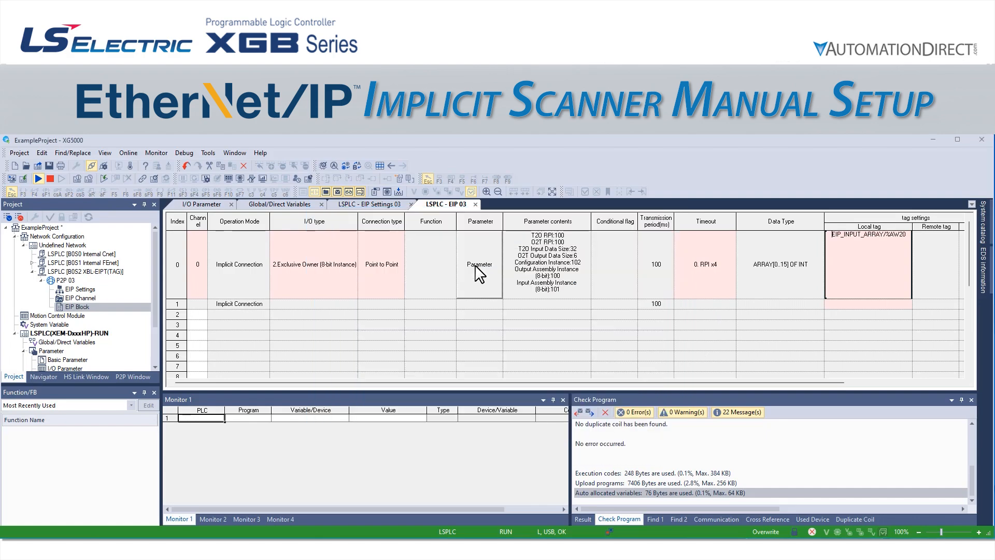
pyautogui.click(853, 304)
pyautogui.doubleClick(852, 304)
pyautogui.doubleClick(471, 275)
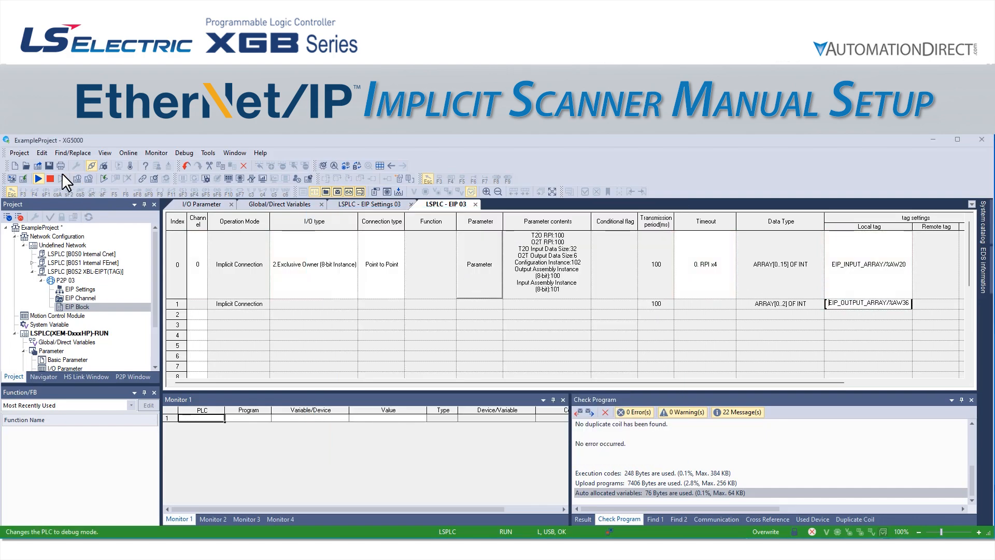
# Write the program, parameters and network settings with their enabled links to the PLC and switch it back to RUN mode
pyautogui.click(23, 179)
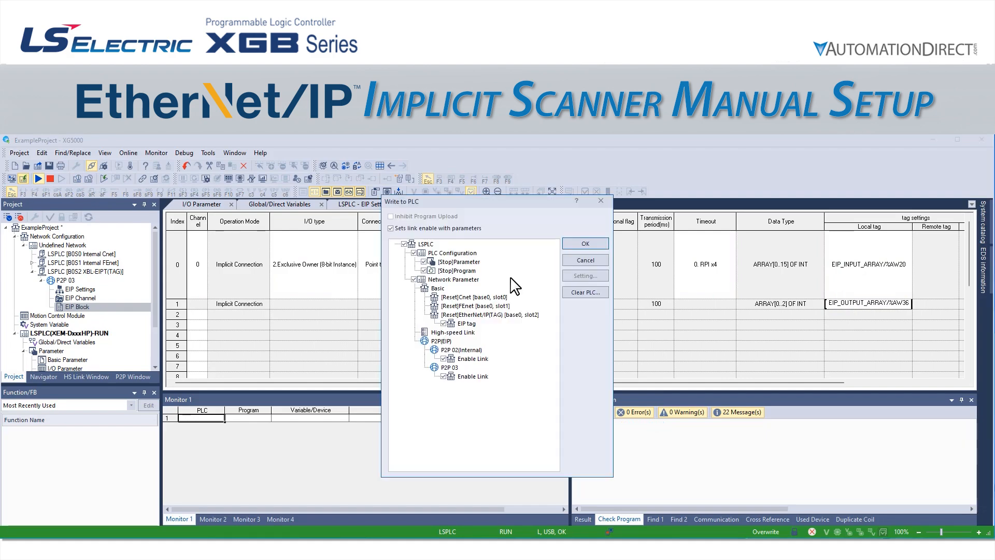
pyautogui.click(588, 244)
pyautogui.click(531, 424)
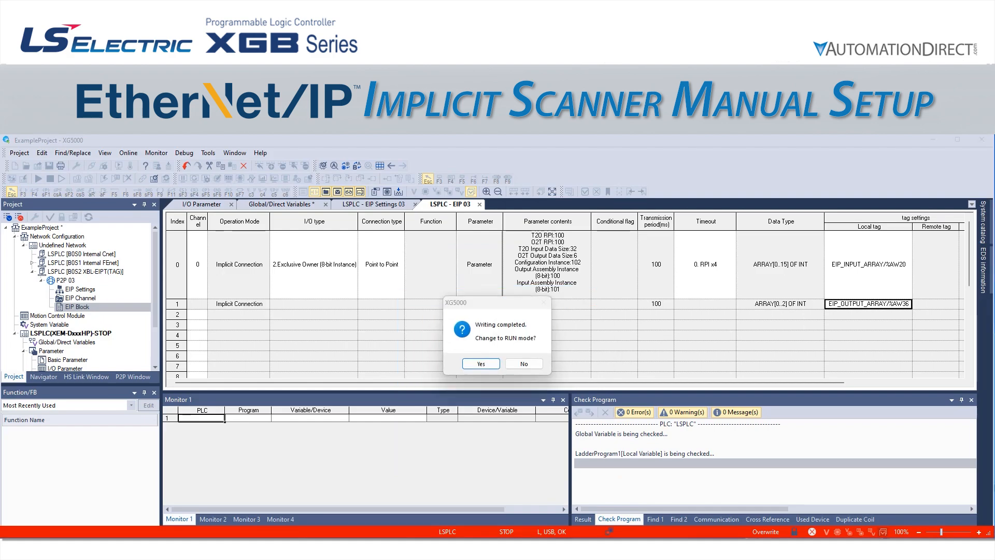
pyautogui.click(480, 364)
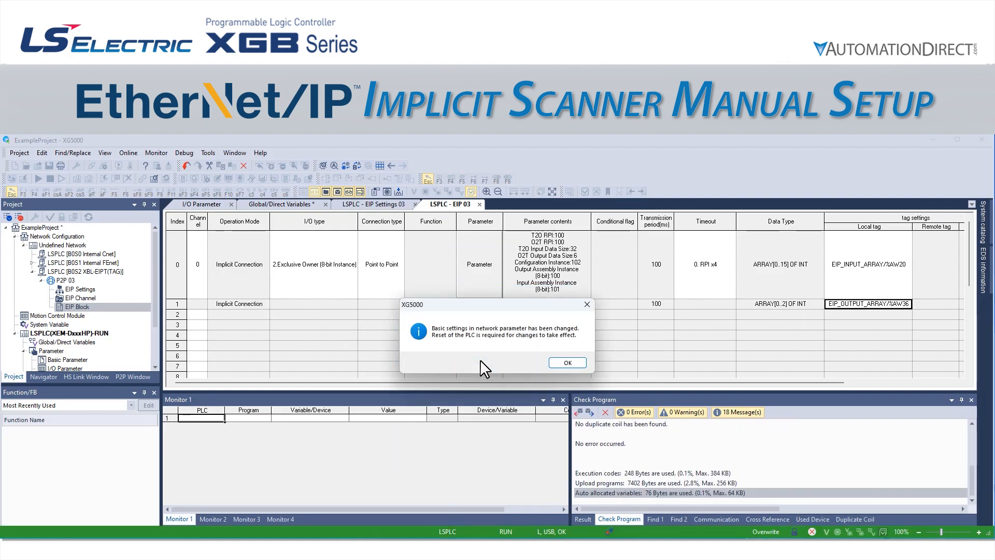
pyautogui.click(568, 363)
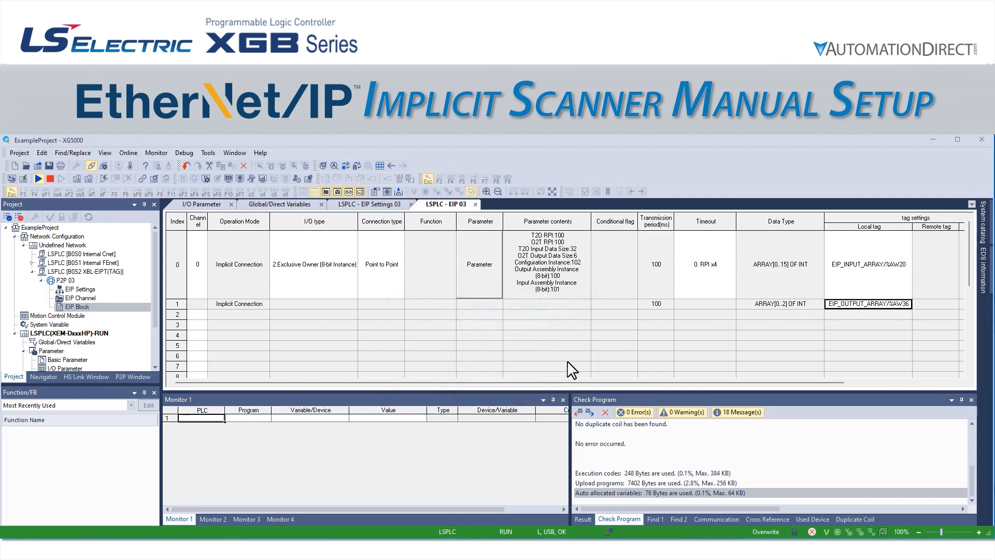
# Reset the PLC with the Reset option and reconnect to it
pyautogui.click(124, 153)
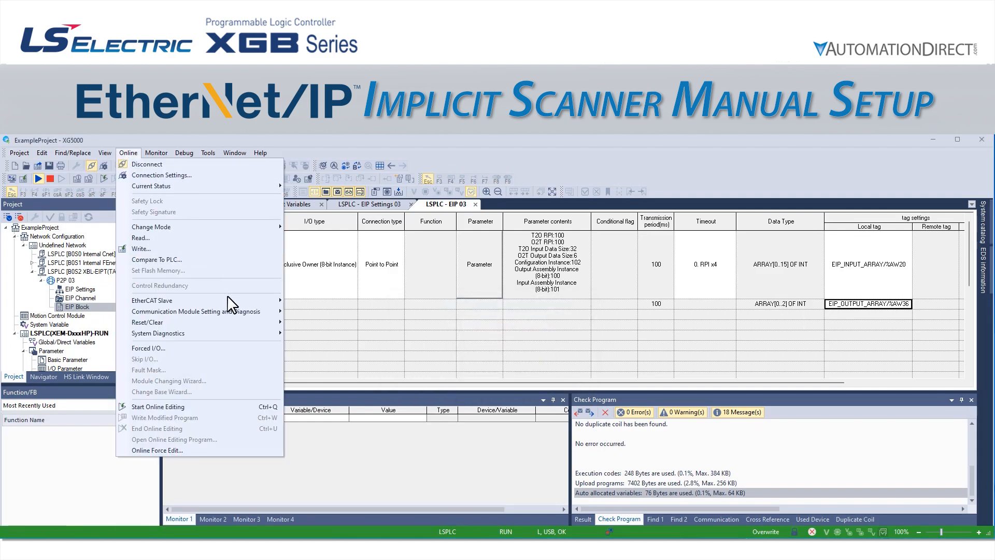
pyautogui.moveTo(250, 324)
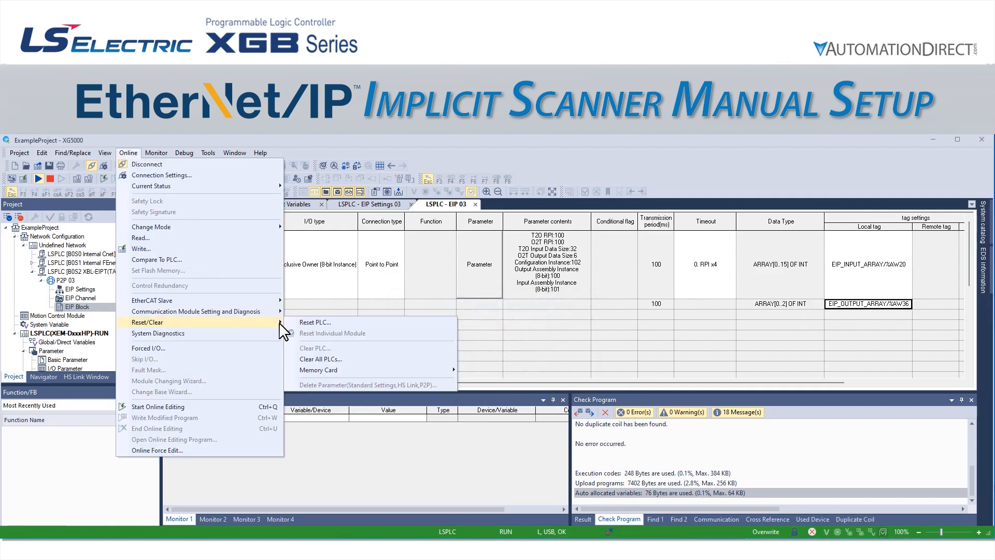
pyautogui.click(333, 326)
pyautogui.click(503, 407)
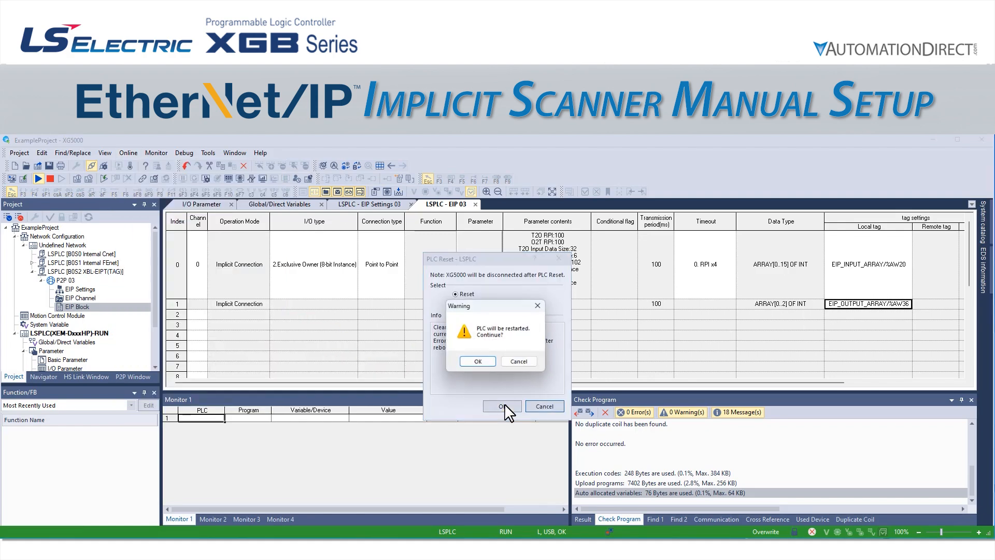
pyautogui.click(477, 362)
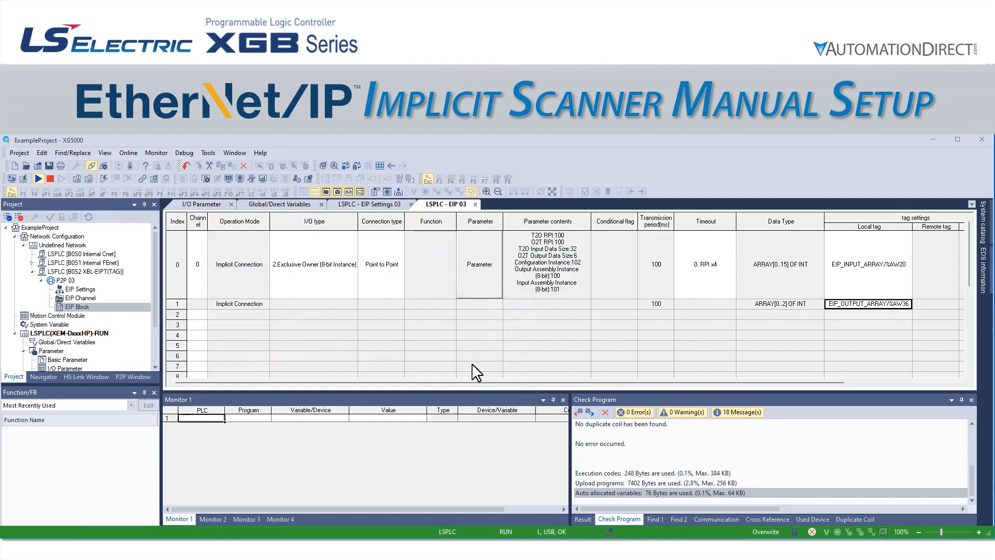
pyautogui.click(316, 335)
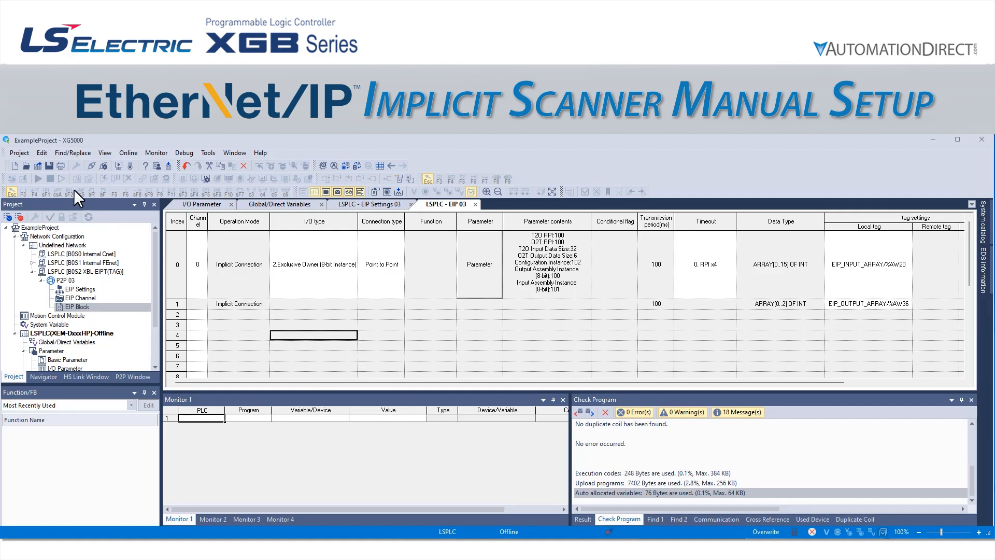
pyautogui.click(92, 166)
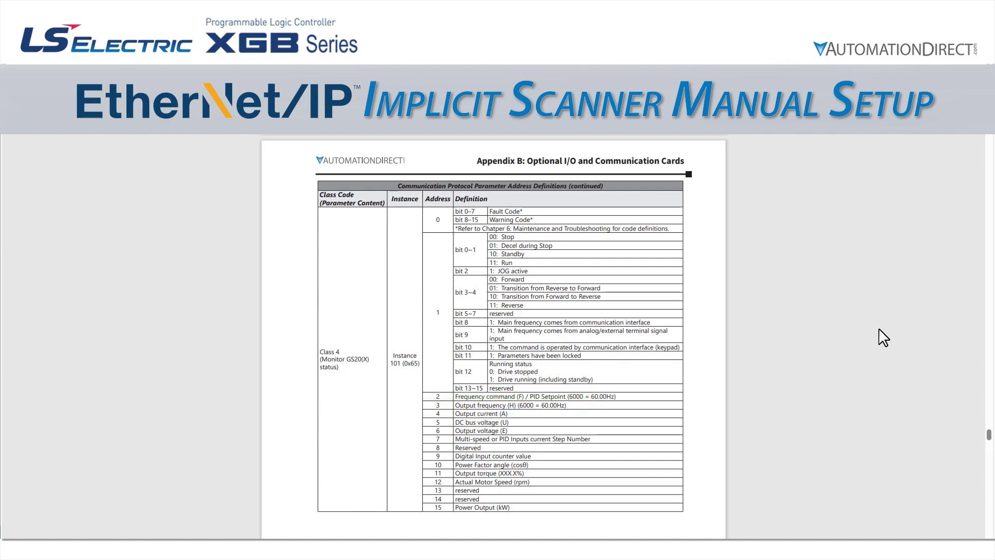
# Add EIP_INPUT_ARRAY[3], EIP_OUTPUT_ARRAY[0] and EIP_OUTPUT_ARRAY[1] to the Monitor 1 variable list
pyautogui.scroll(10, 864, 352)
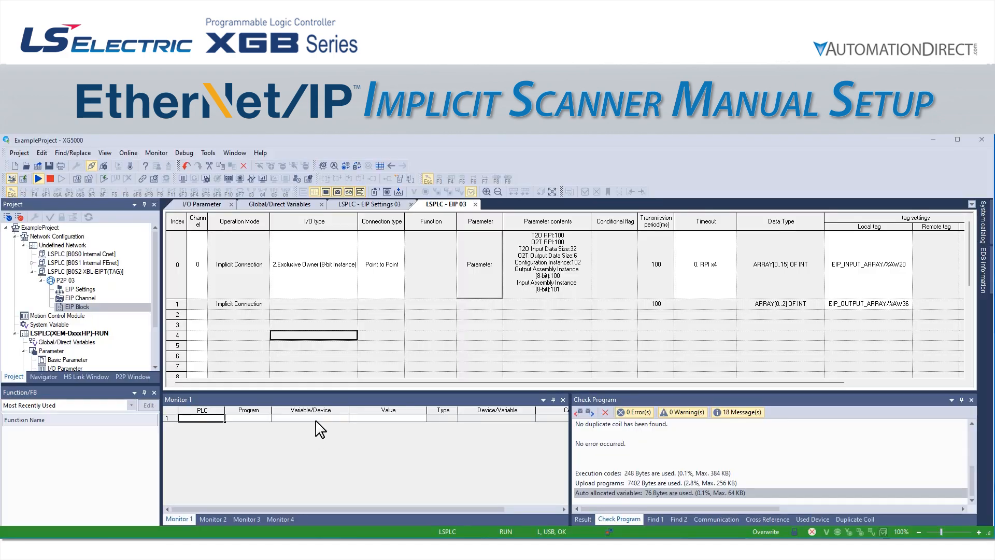
pyautogui.write('EIP_INPUT_ARR')
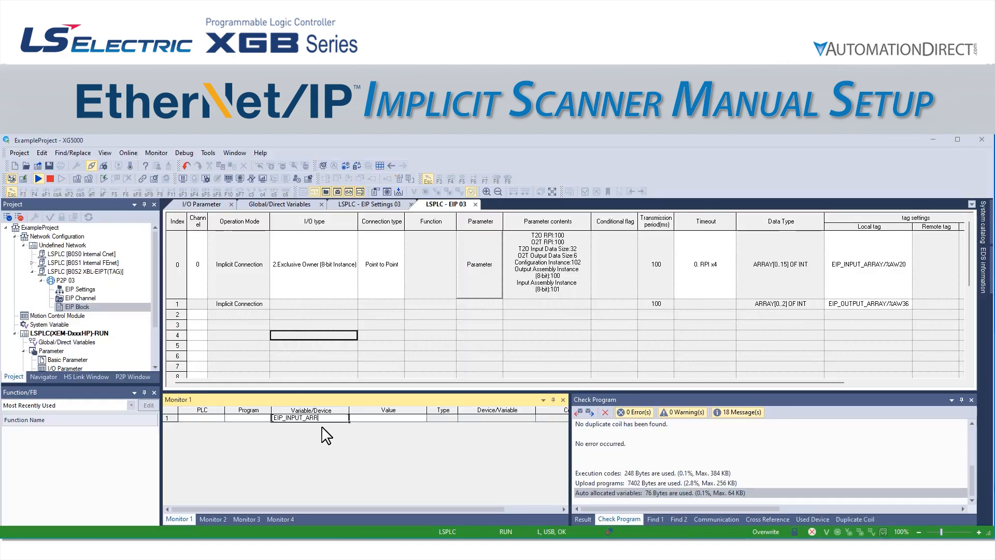
pyautogui.write('AY[3]')
pyautogui.press('Return')
pyautogui.write('EIP_0UTPUT_ARRAY')
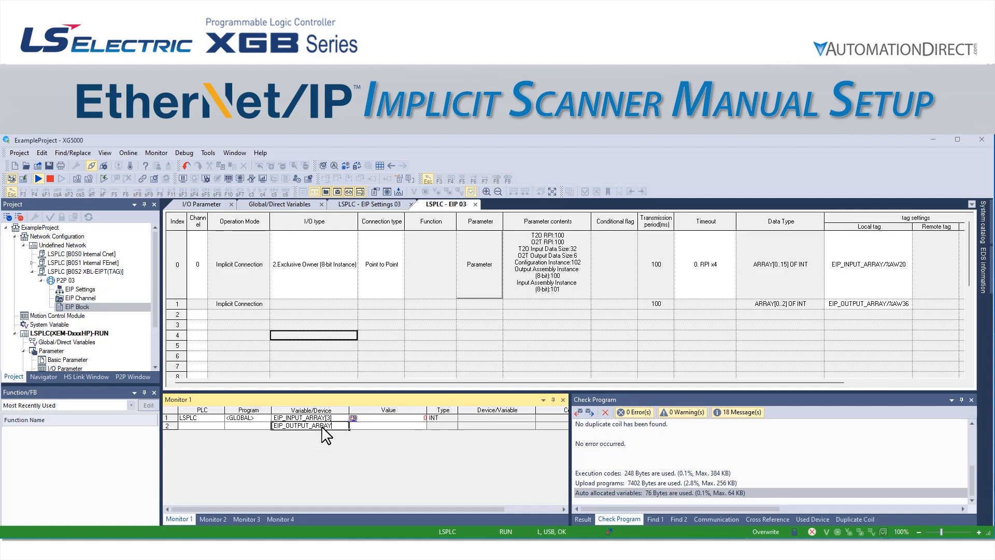
pyautogui.write('[0]')
pyautogui.press('Return')
pyautogui.write('EIP_O')
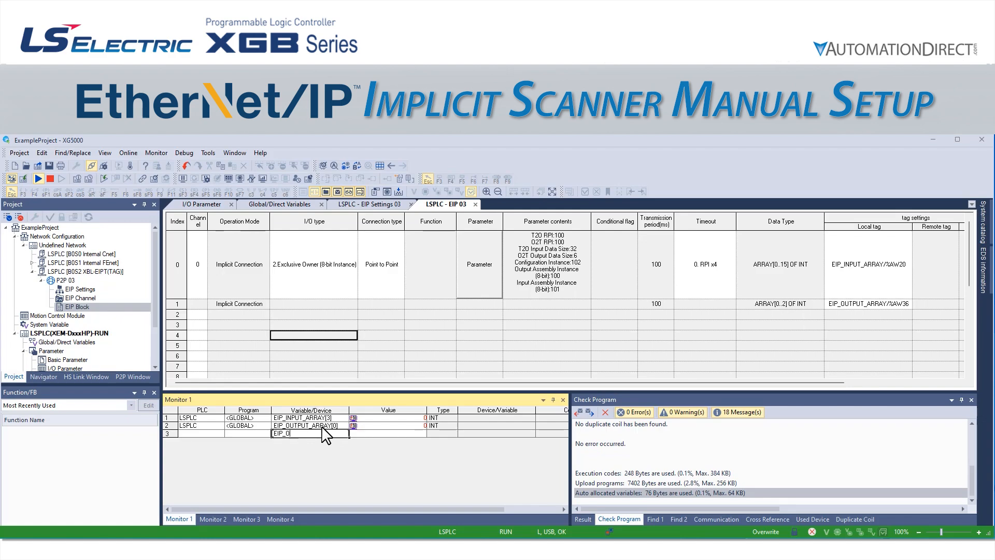
pyautogui.write('UTPUT_ARRAY[1]')
pyautogui.press('Return')
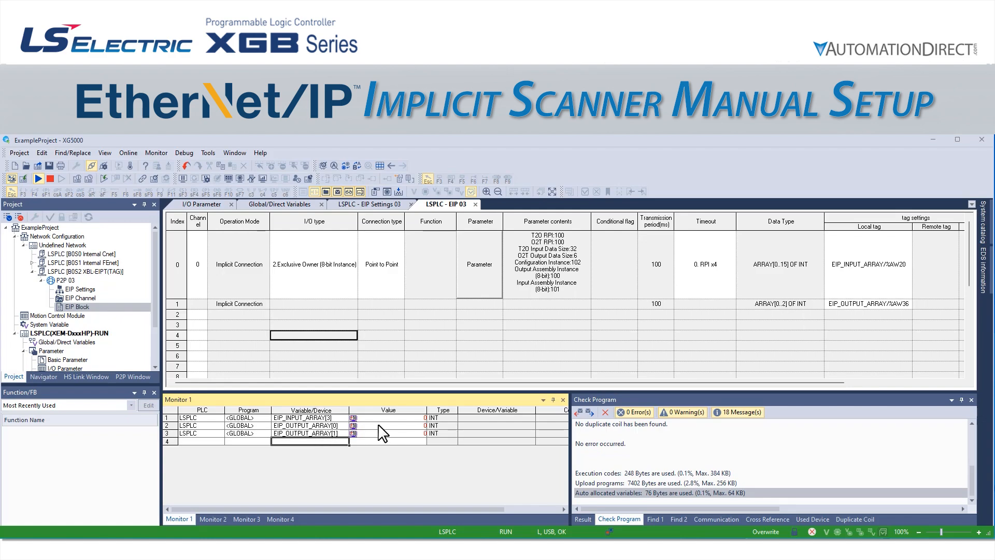
# Show EIP_OUTPUT_ARRAY[0] in binary and set the current value of EIP_OUTPUT_ARRAY[1] to 6000
pyautogui.rightClick(351, 424)
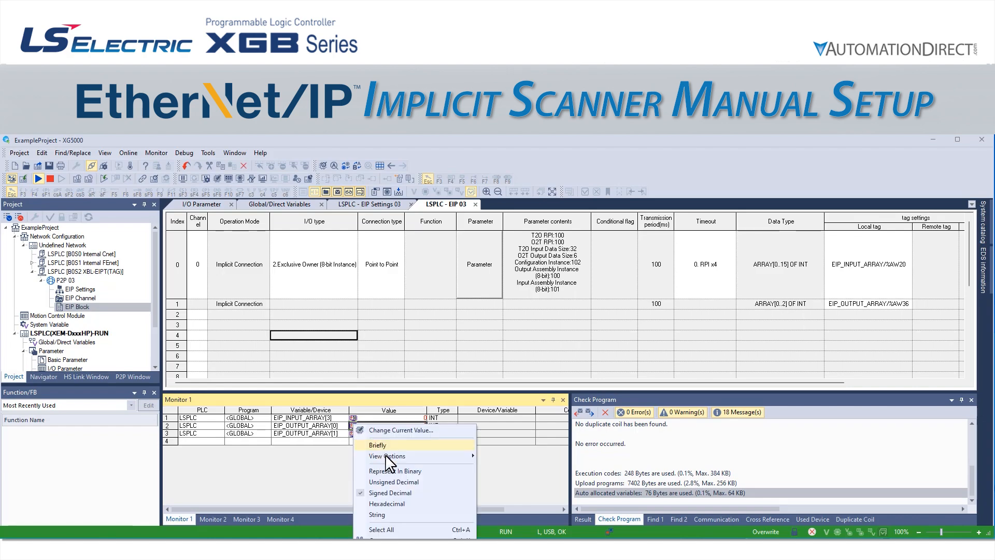
pyautogui.click(398, 471)
pyautogui.click(407, 433)
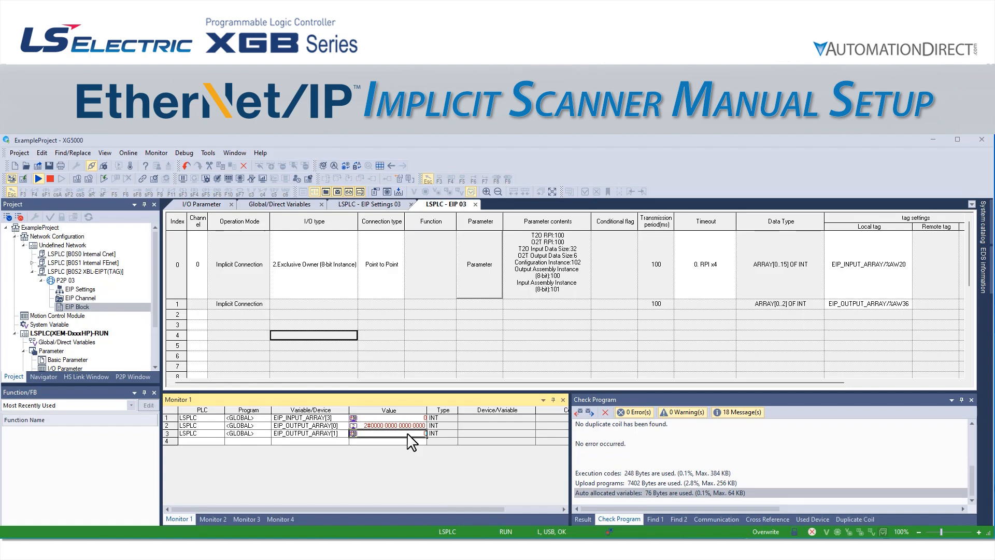
pyautogui.doubleClick(407, 434)
pyautogui.write('6000')
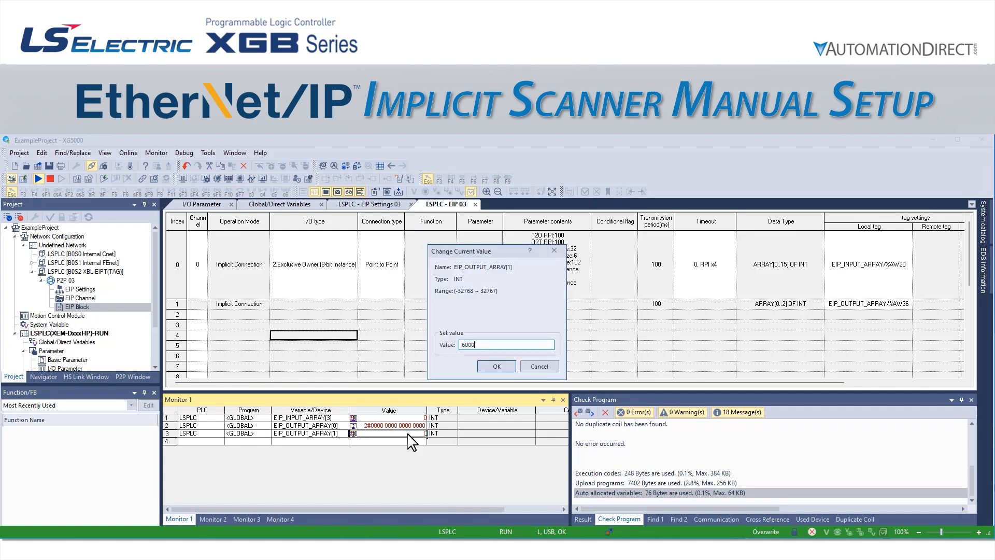
pyautogui.press('Return')
pyautogui.click(409, 425)
pyautogui.doubleClick(407, 426)
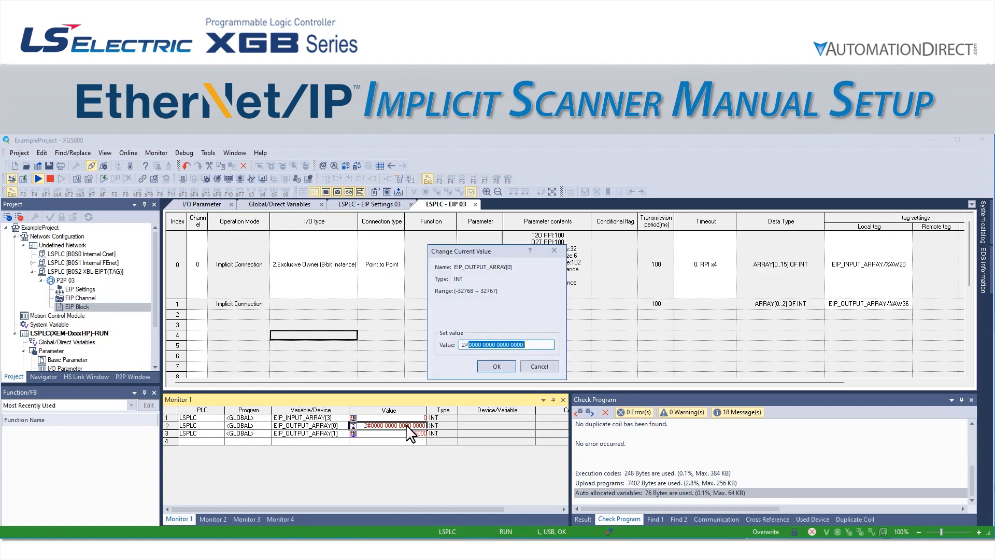
pyautogui.click(536, 344)
pyautogui.press('BackSpace')
pyautogui.press('BackSpace')
pyautogui.write('10')
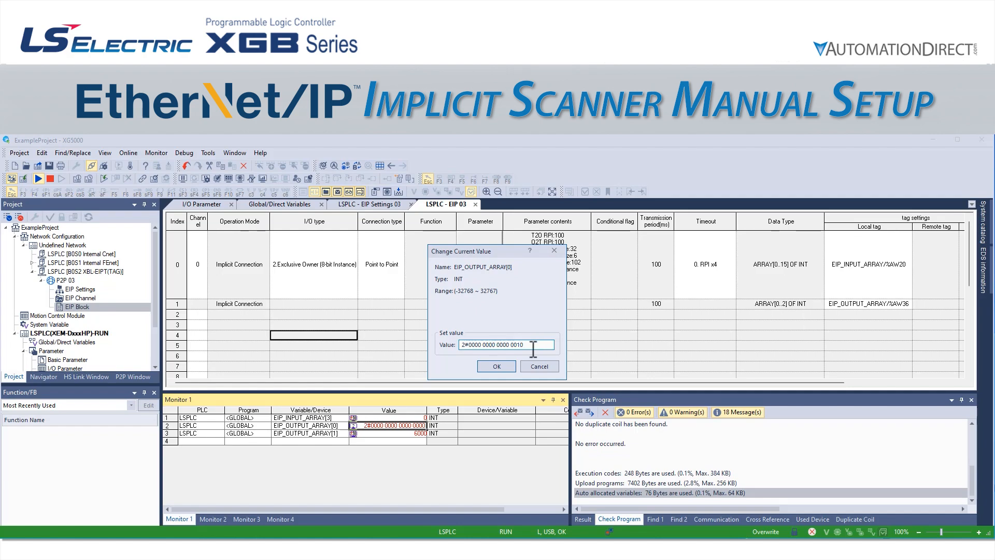
pyautogui.click(490, 367)
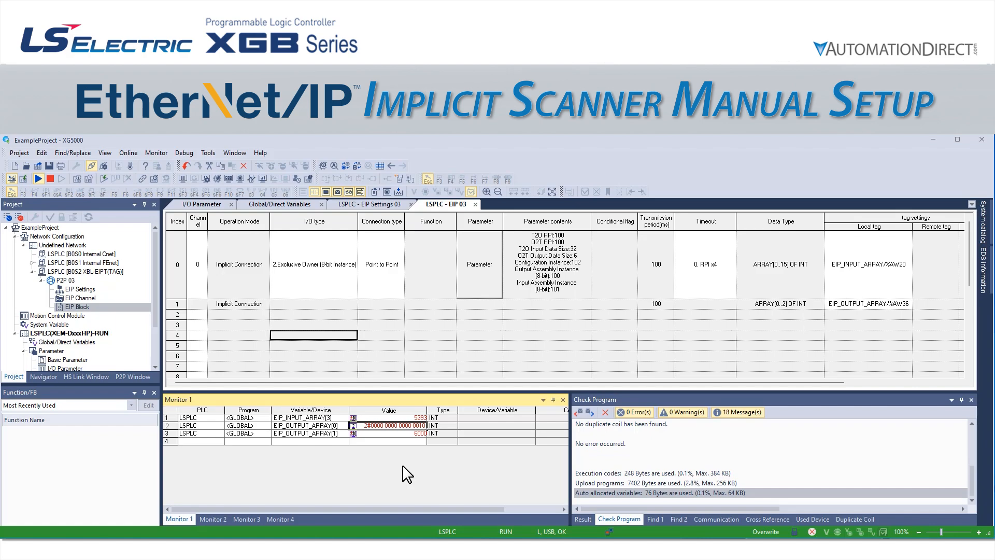
# Change the current value of EIP_OUTPUT_ARRAY[1] to 4000
pyautogui.click(416, 433)
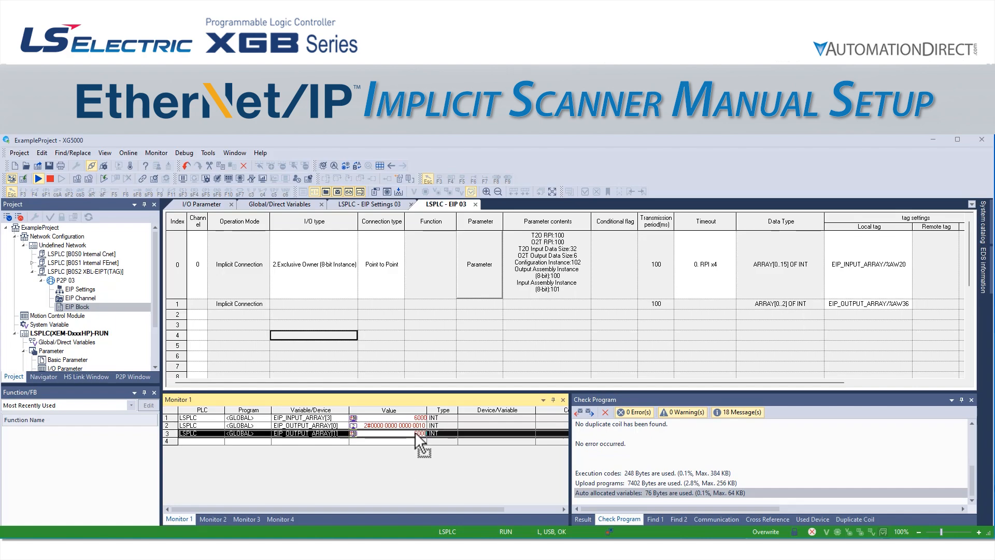
pyautogui.doubleClick(414, 433)
pyautogui.write('4000')
pyautogui.press('Return')
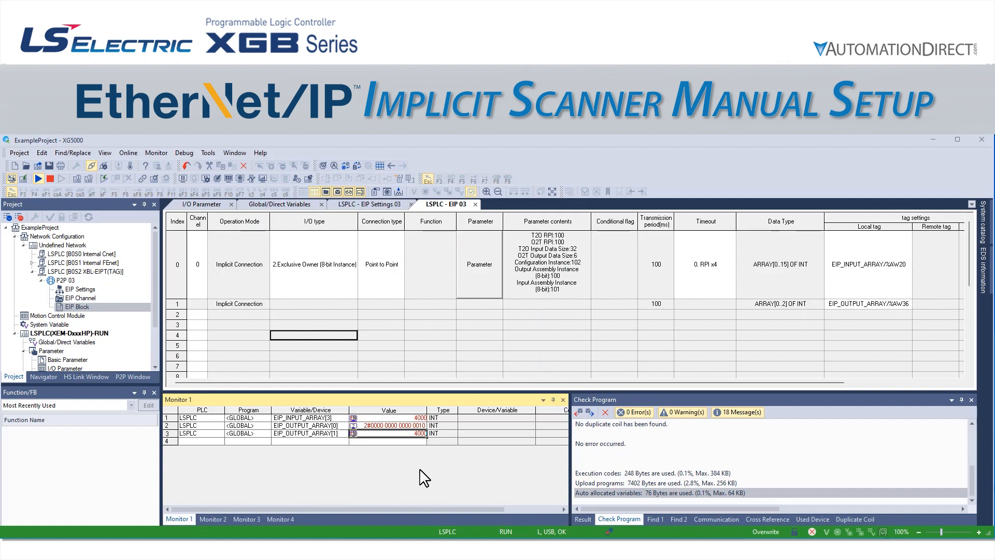
# Change the last two bits of the EIP_OUTPUT_ARRAY[0] current value to 01
pyautogui.doubleClick(406, 425)
pyautogui.click(534, 345)
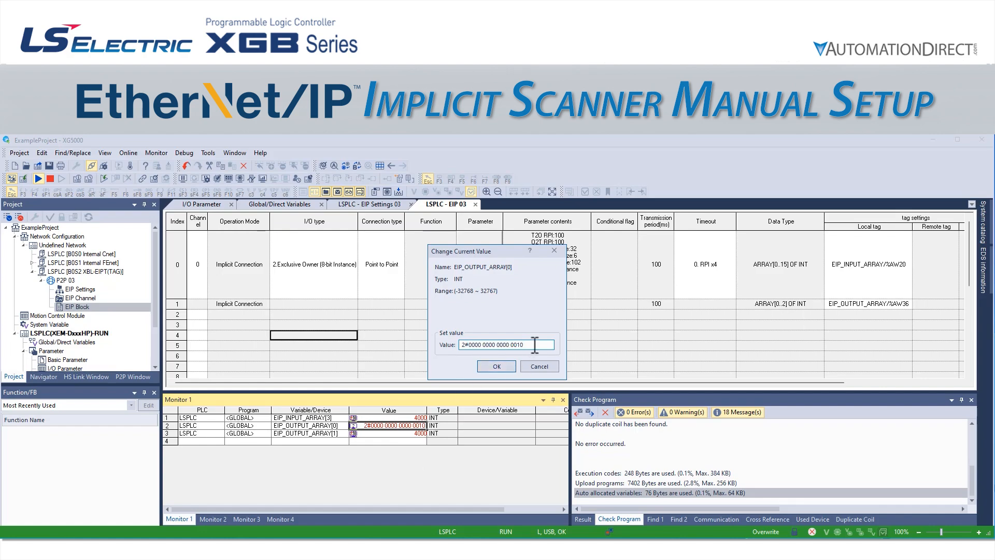
pyautogui.press('BackSpace')
pyautogui.write('01')
pyautogui.click(496, 367)
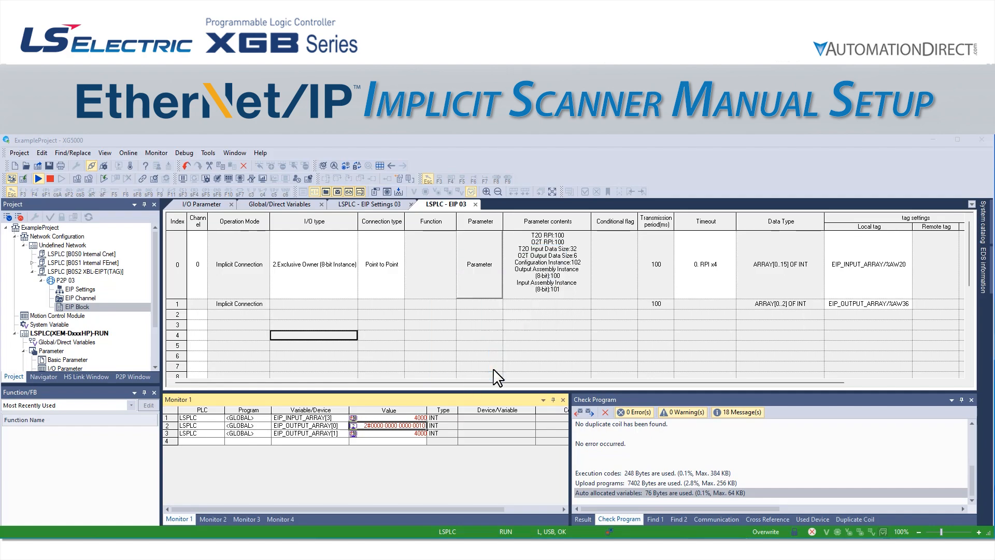